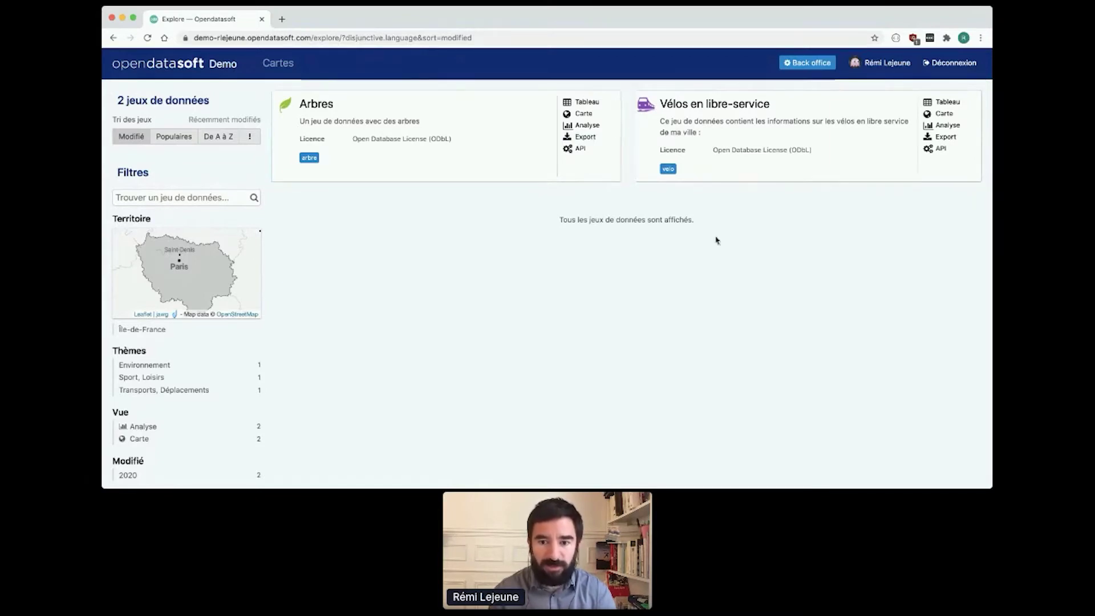
Step: Switch the public portal to English via the footer EN link, then go to the back office
scroll(736, 297, "down", 1)
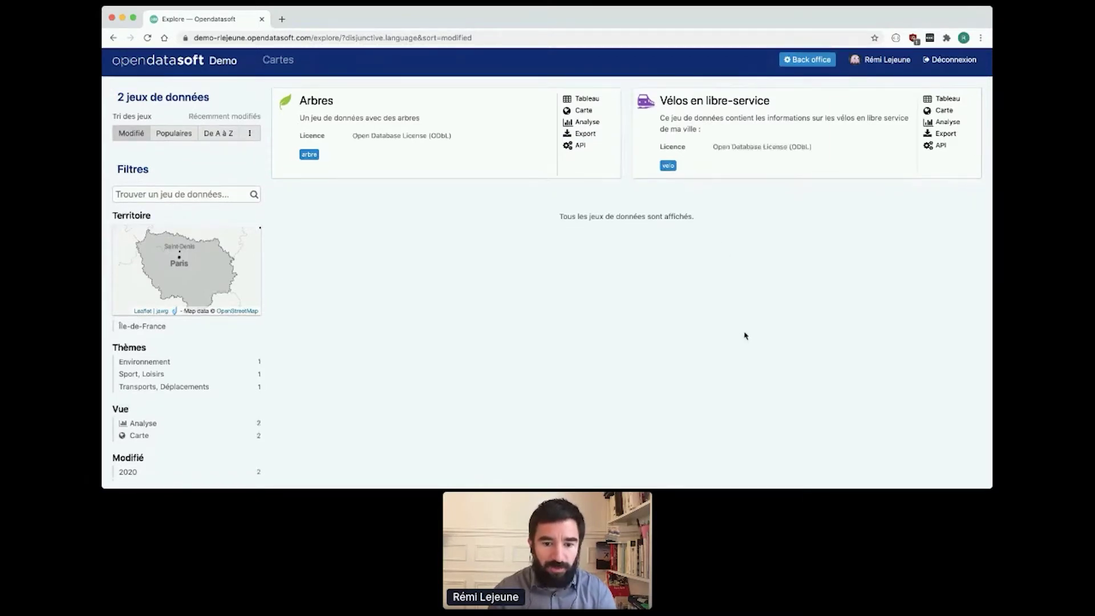
scroll(745, 335, "down", 4)
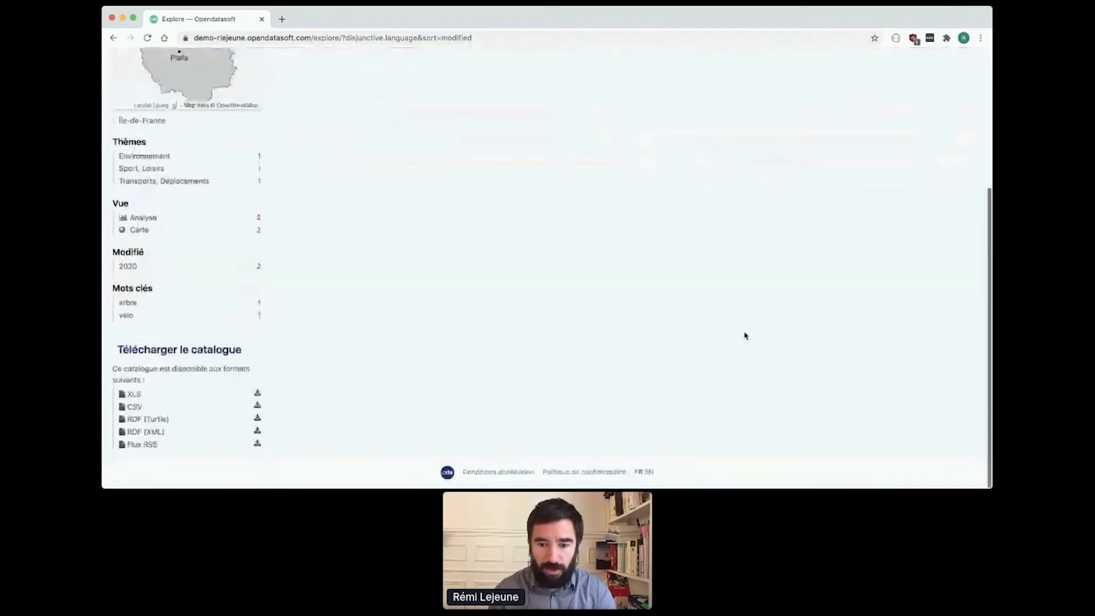
left_click(651, 479)
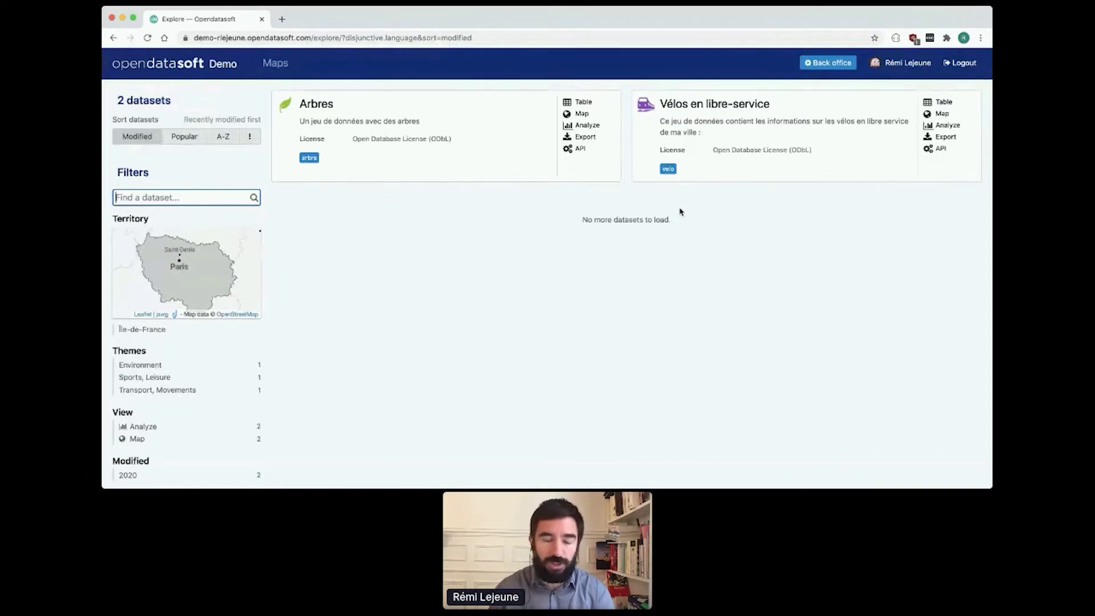
left_click(828, 64)
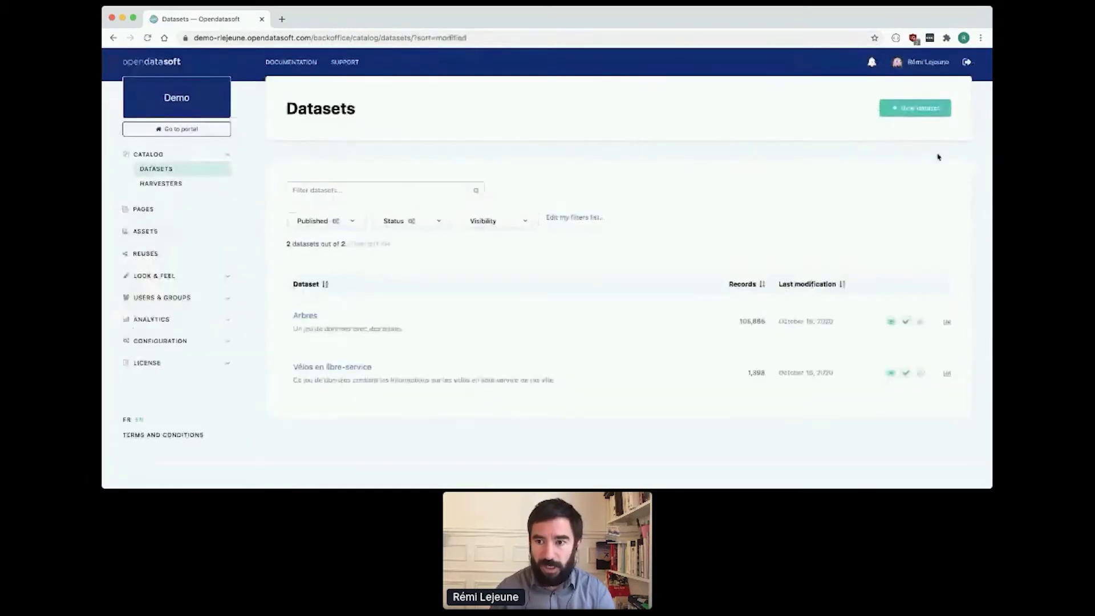
Step: Create a new dataset with the uploaded cc.zip file as its source
left_click(914, 108)
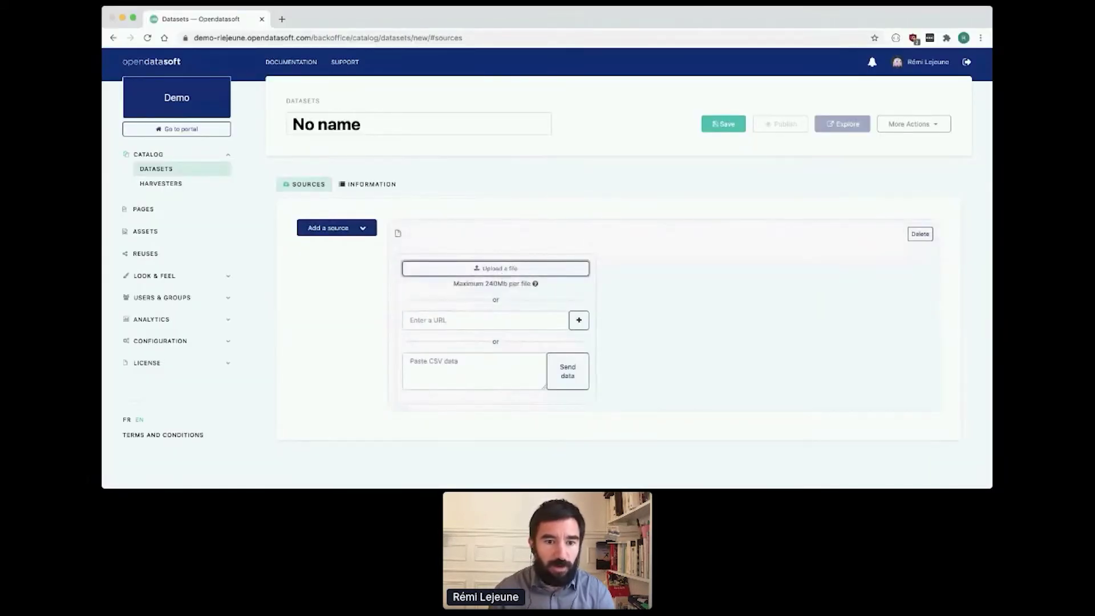
left_click(502, 272)
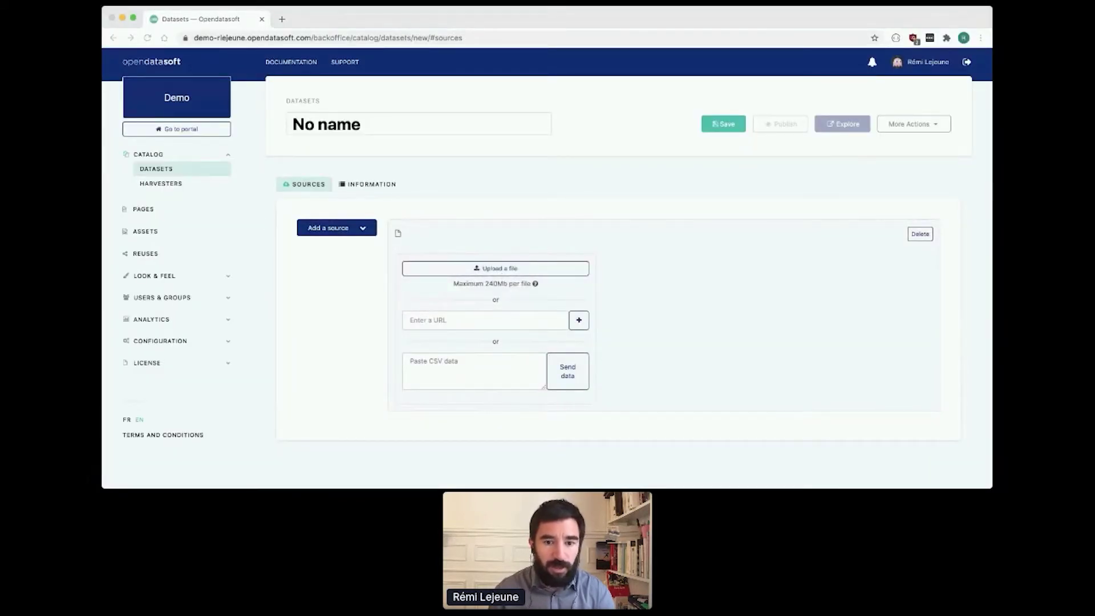
double_click(262, 223)
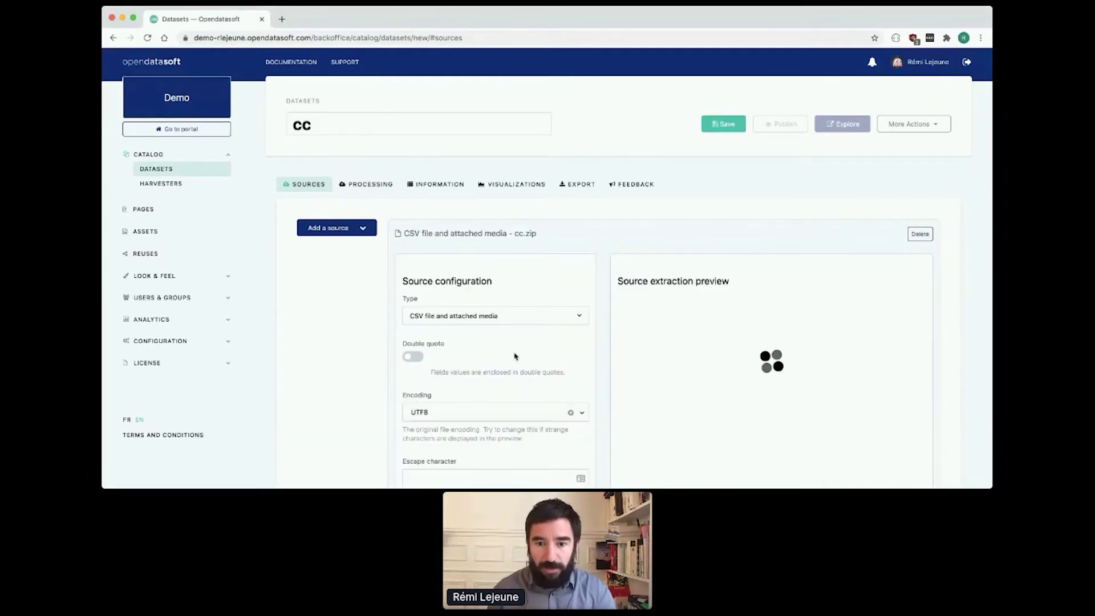
scroll(616, 364, "down", 2)
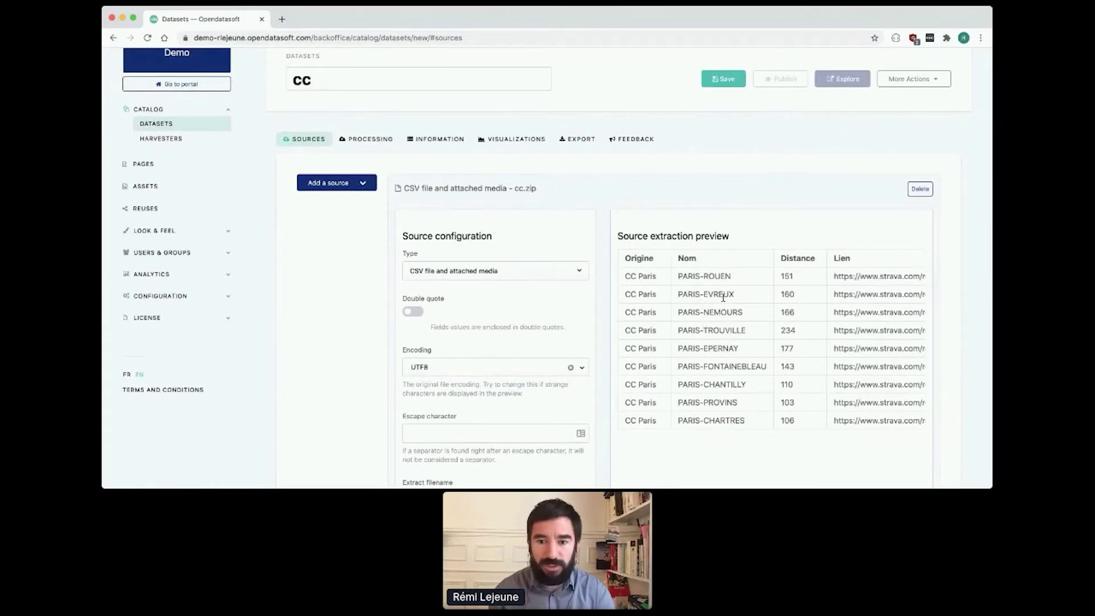
double_click(364, 82)
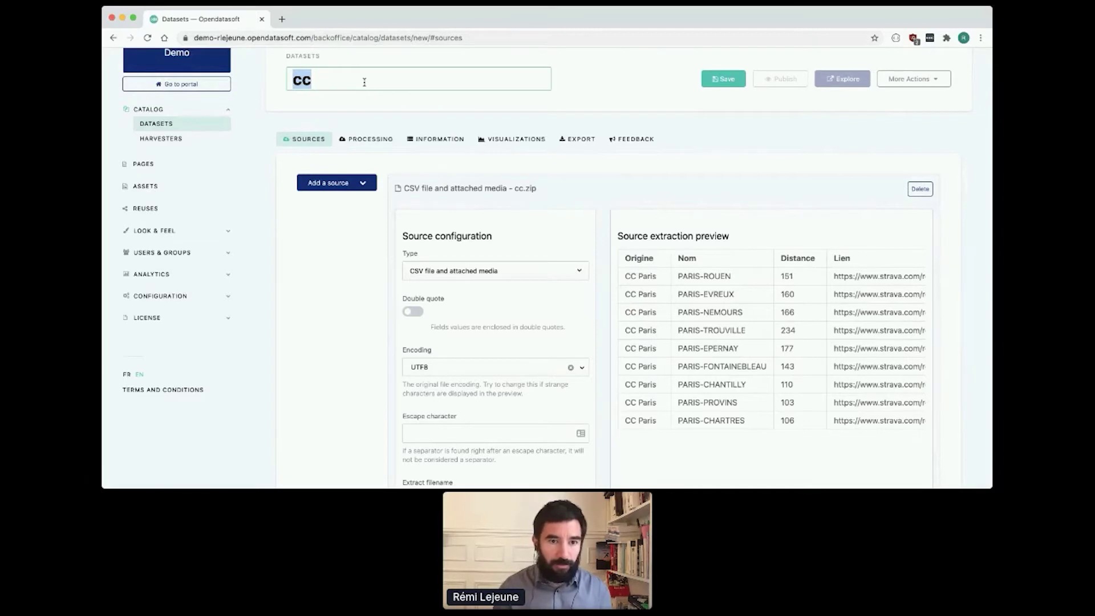
Step: Replace the dataset title 'cc' with 'Itinéraire Vélo'
scroll(364, 82, "up", 1)
type("Cha")
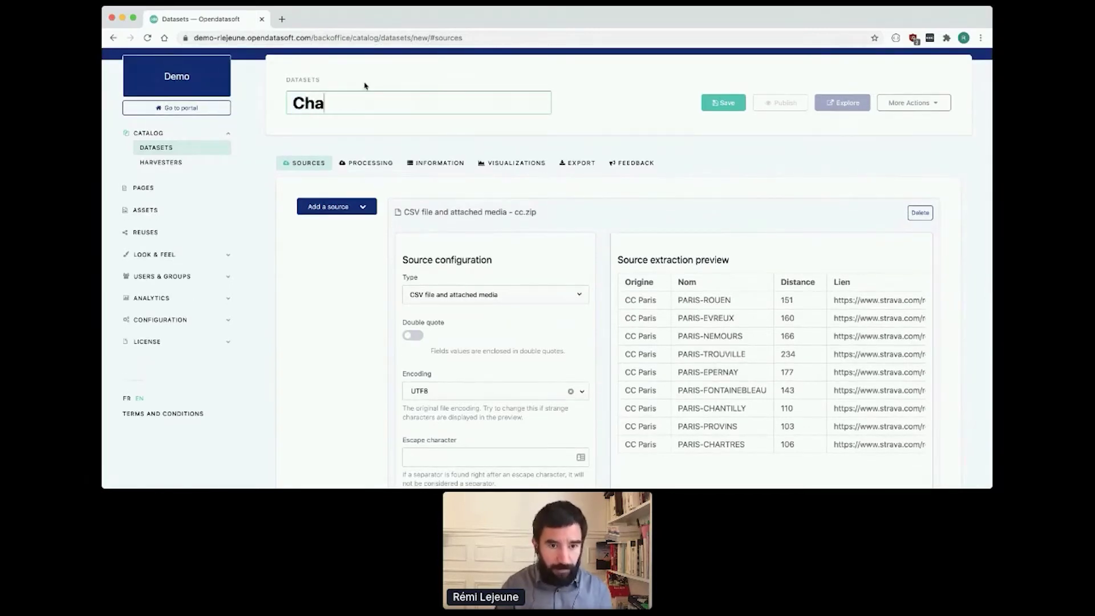
type("l")
key("BackSpace")
key("BackSpace")
key("BackSpace")
key("BackSpace")
type("Bi")
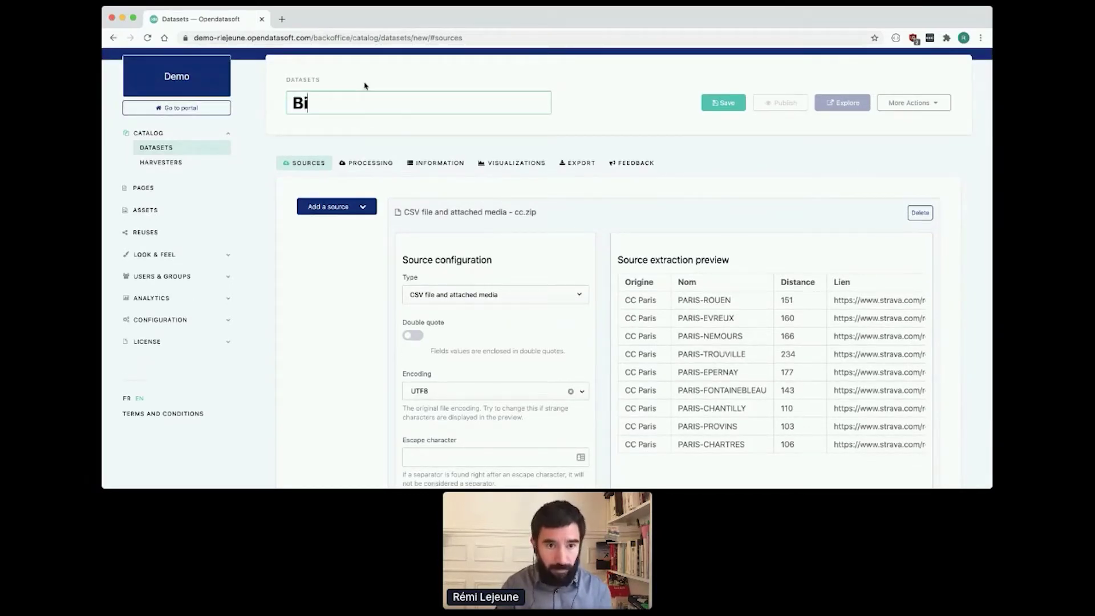
key("BackSpace")
key("BackSpace")
type("Iti")
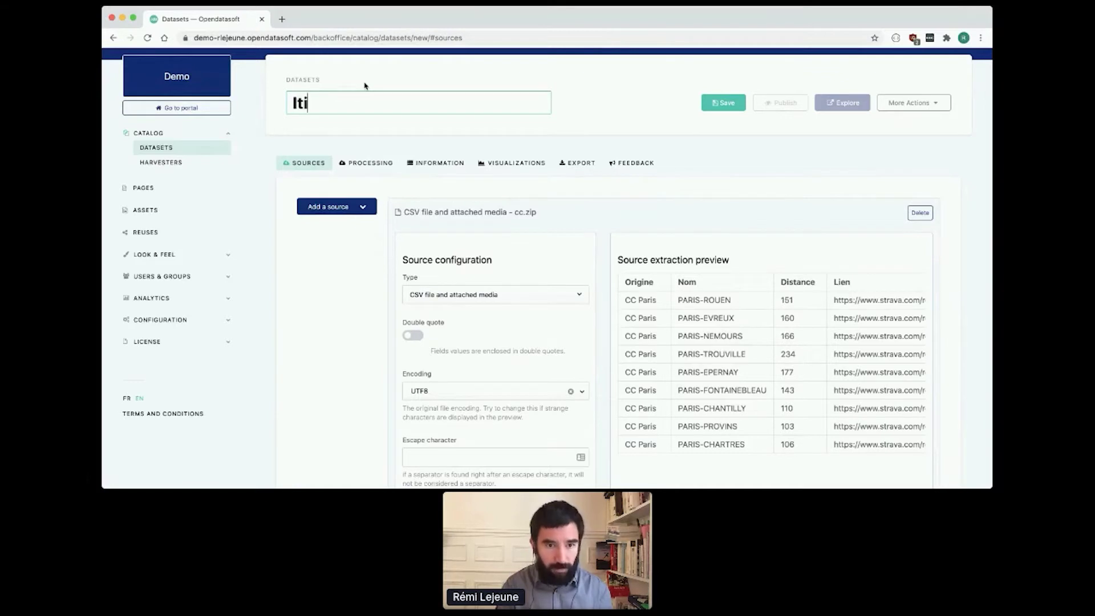
type("néraire Vélo")
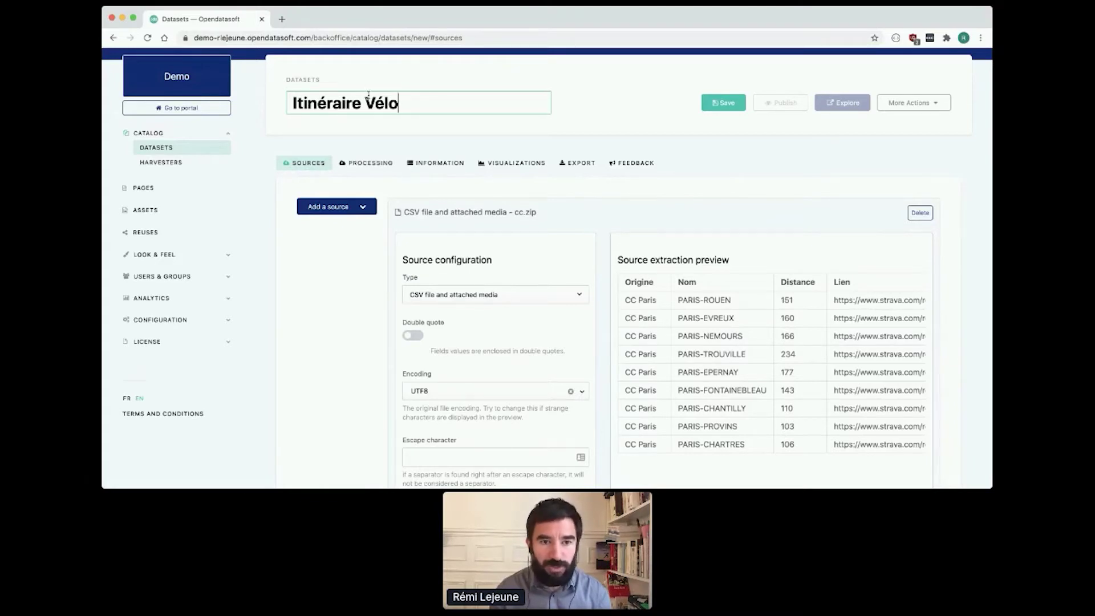
Step: Enter the dataset description 'Mes itinéraires à vélo.' in the Information form
left_click(423, 165)
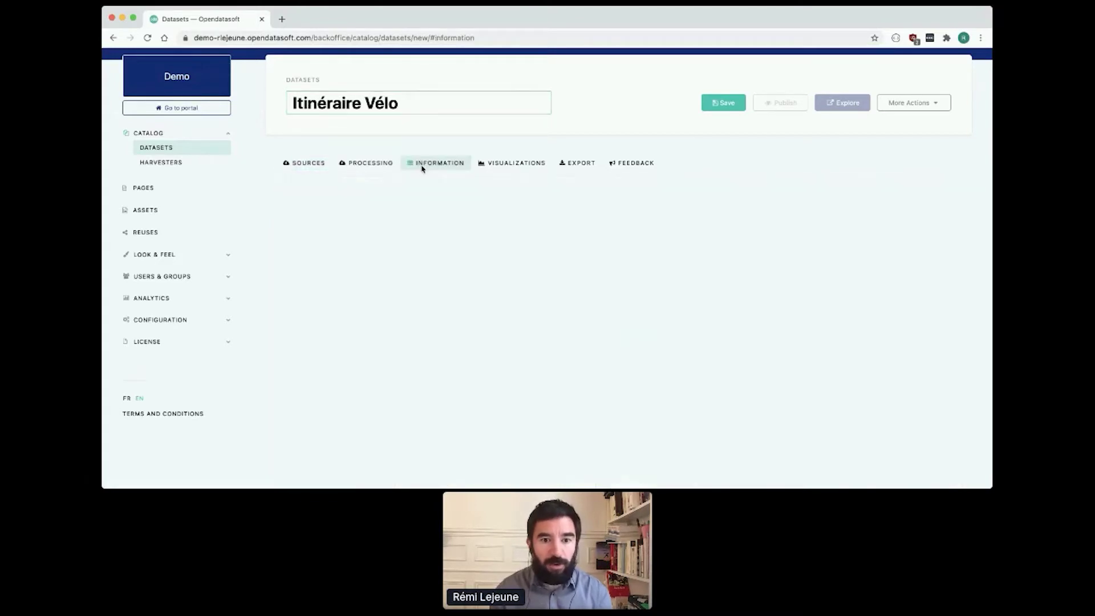
left_click(509, 290)
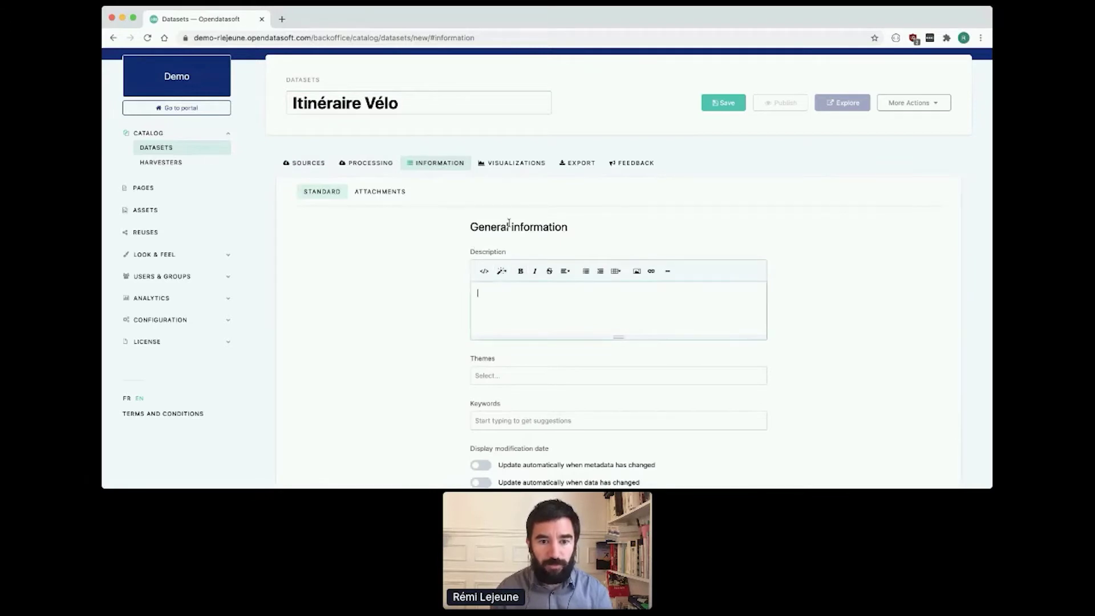
type("M")
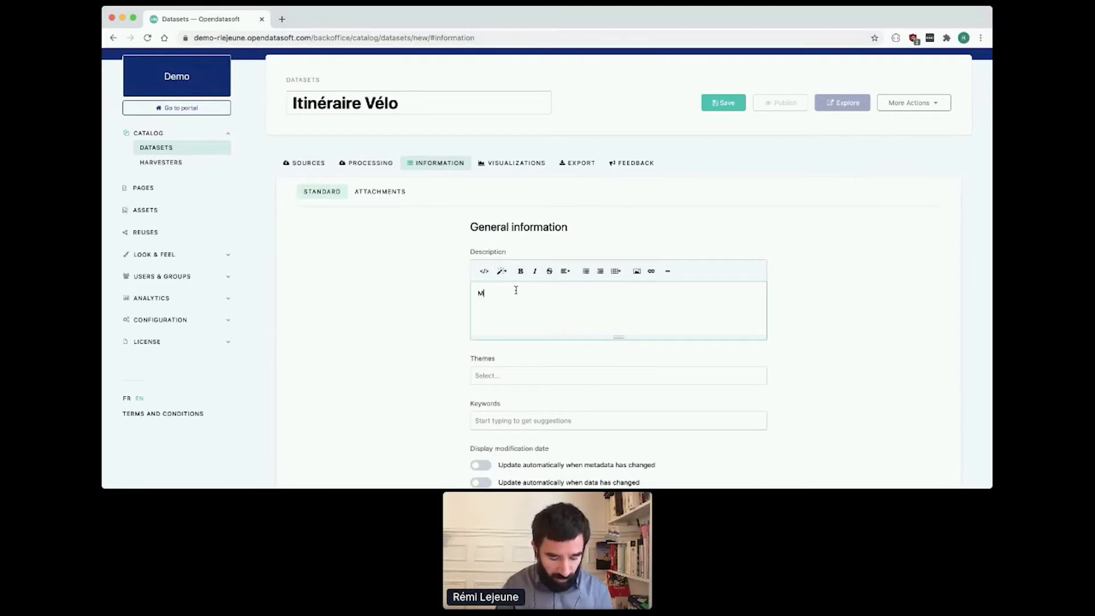
type("es itiné")
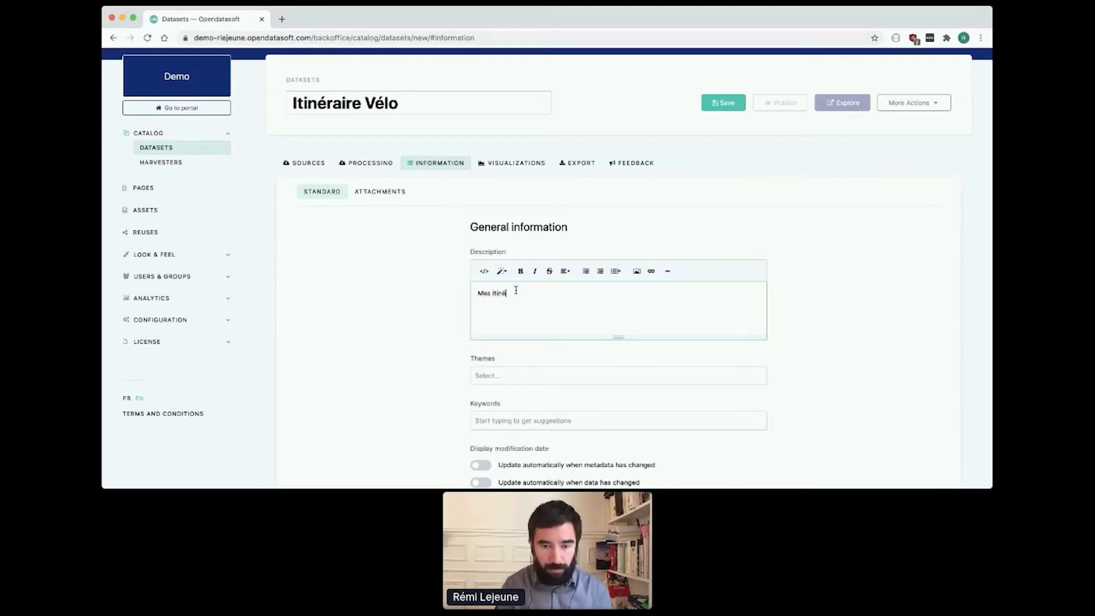
type("raires à vélo.")
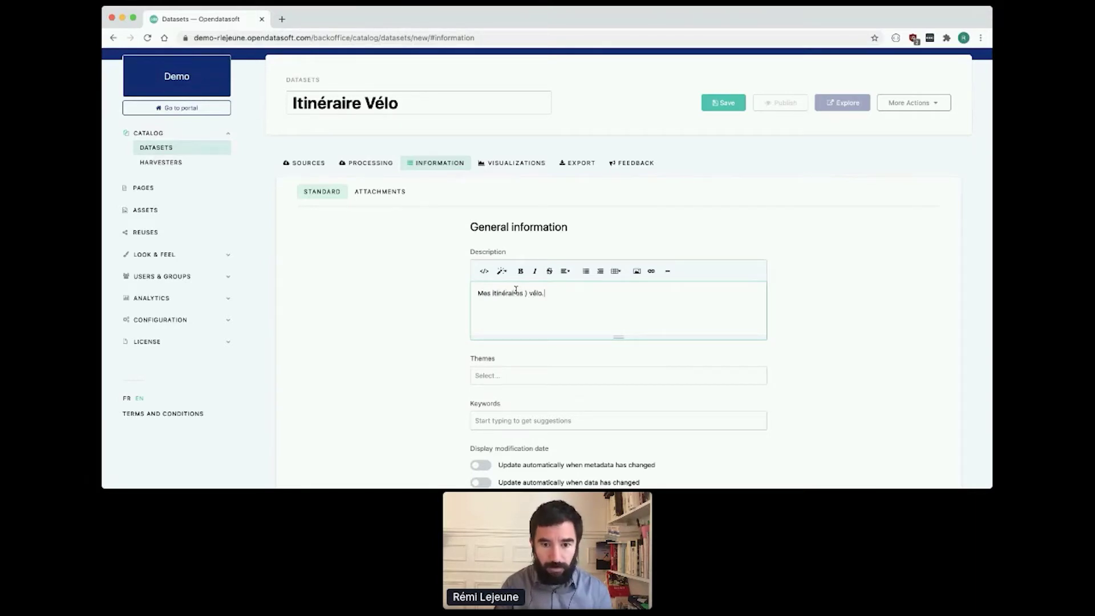
key("BackSpace")
key("BackSpace")
key("BackSpace")
key("BackSpace")
key("BackSpace")
key("BackSpace")
key("BackSpace")
type("à vélo.")
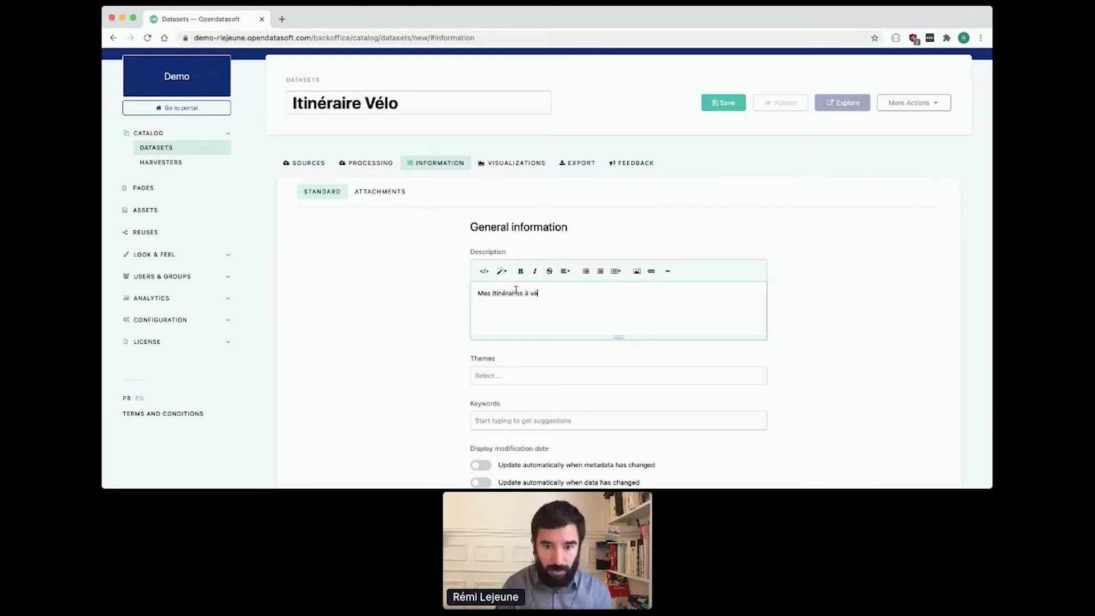
Step: Set the theme to Sports, Leisure and add the keyword velo
left_click(548, 376)
scroll(547, 376, "down", 6)
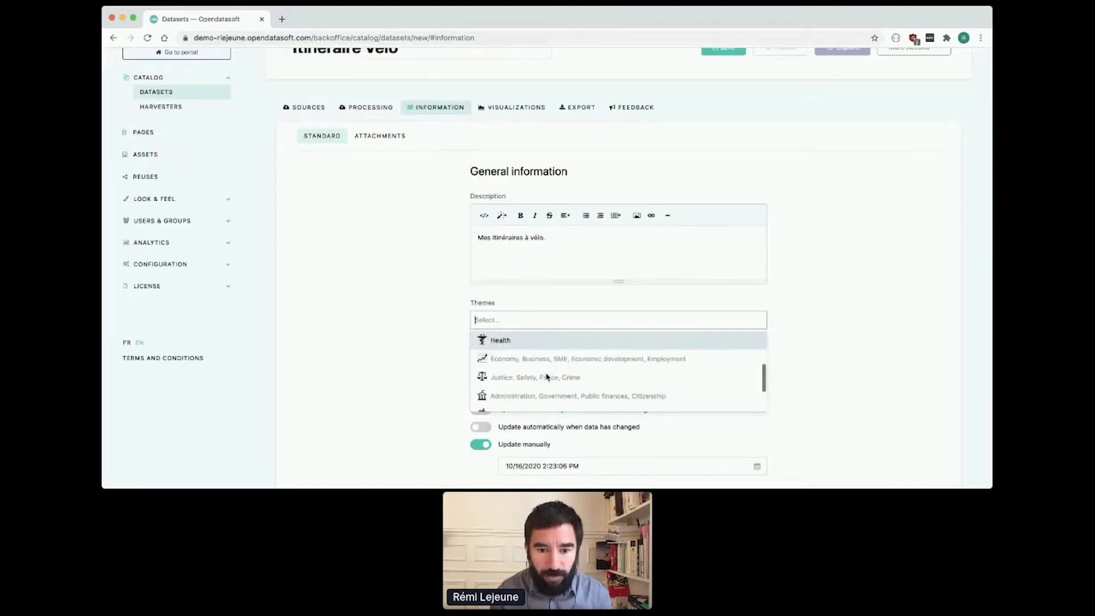
left_click(523, 368)
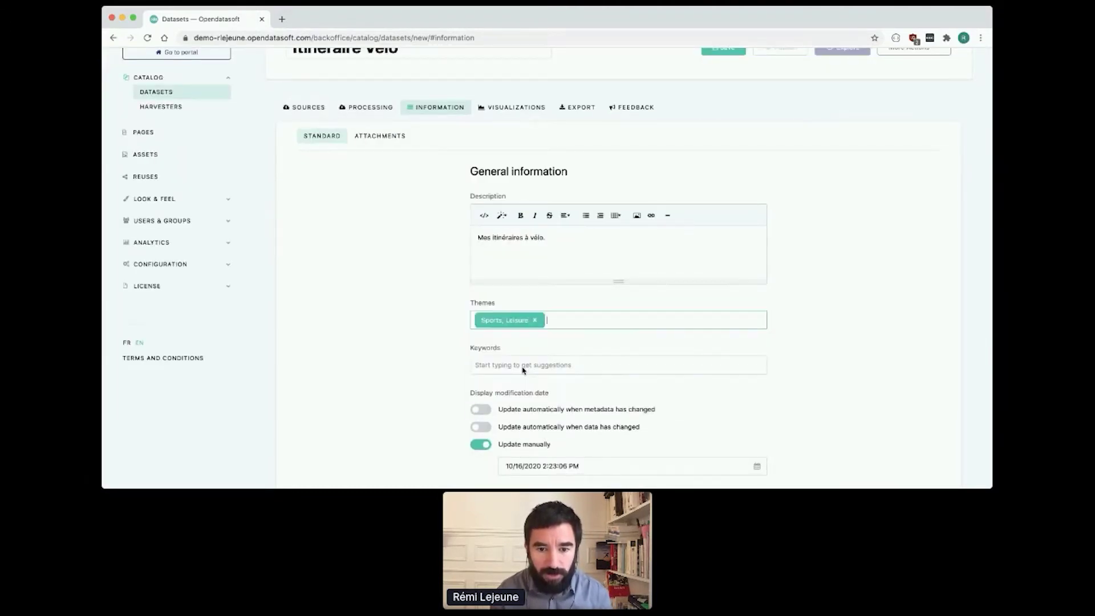
left_click(510, 369)
type("velo")
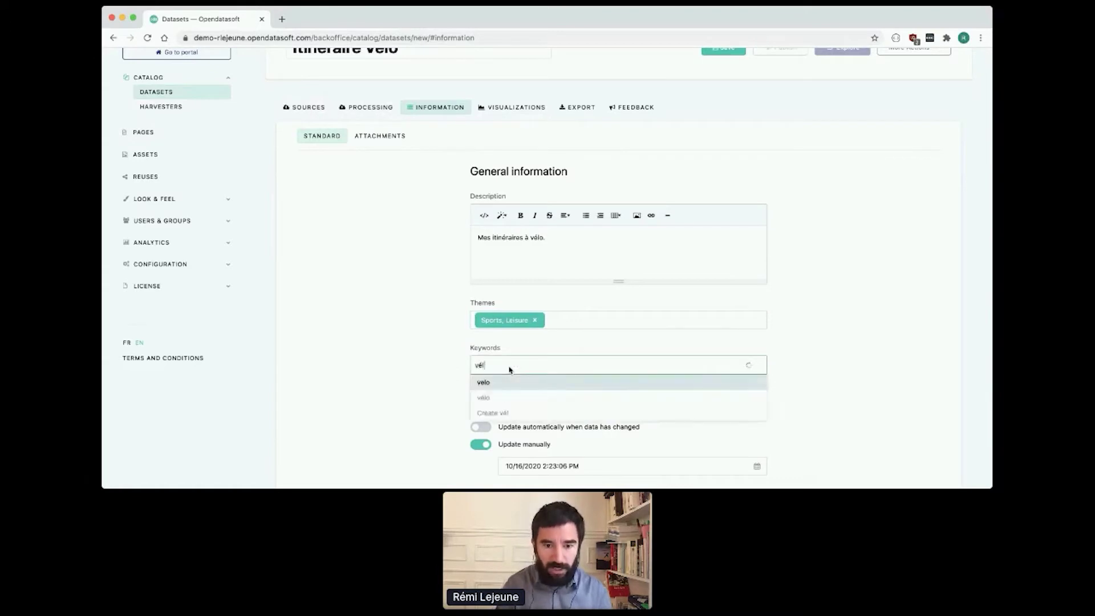
key("Return")
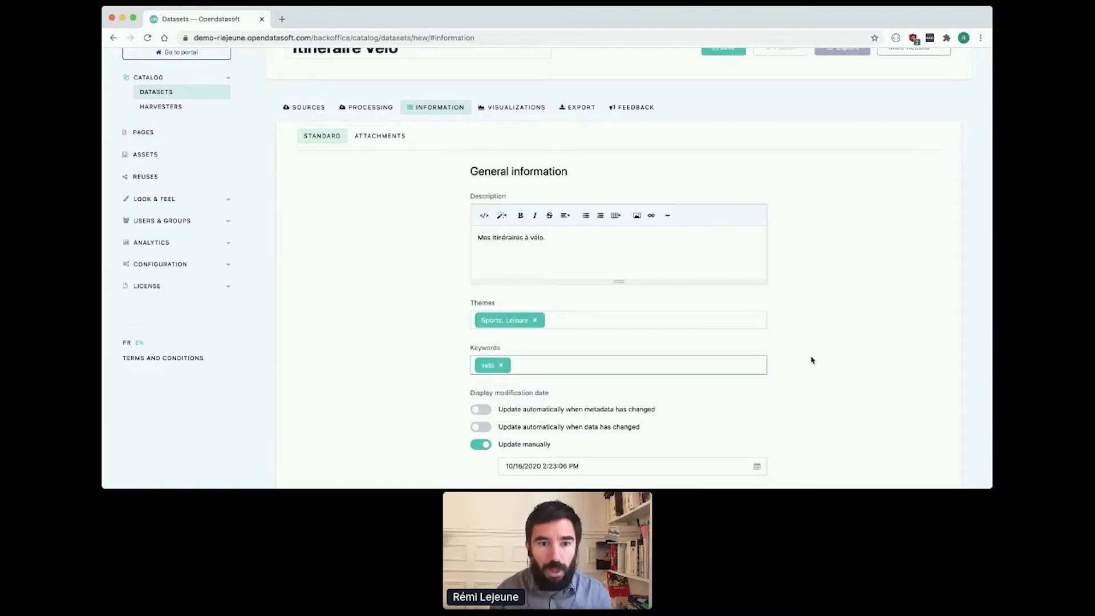
left_click(386, 110)
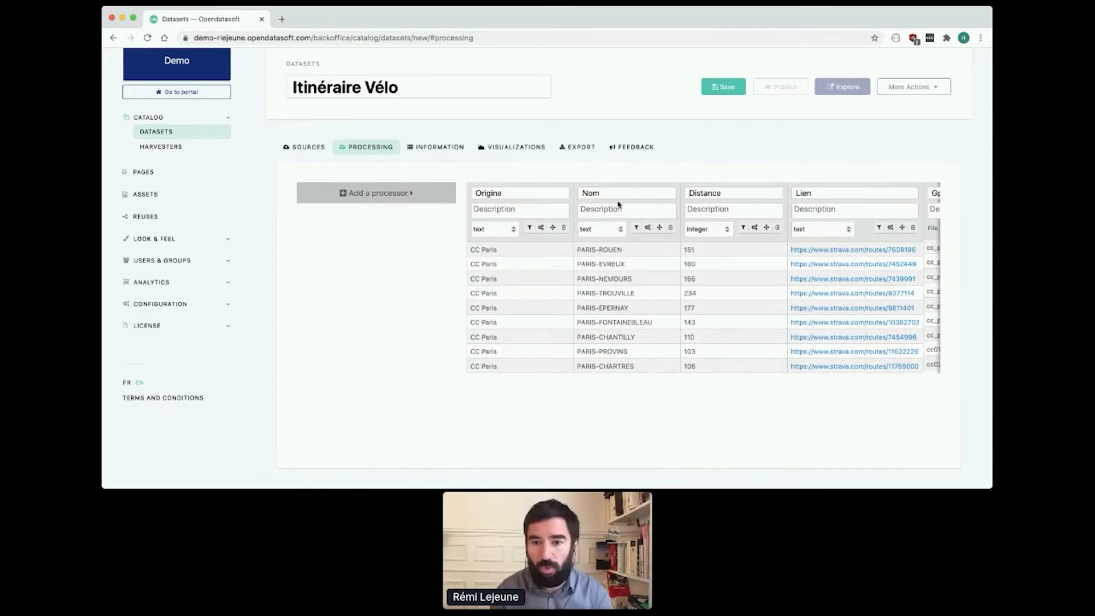
scroll(684, 239, "right", 5)
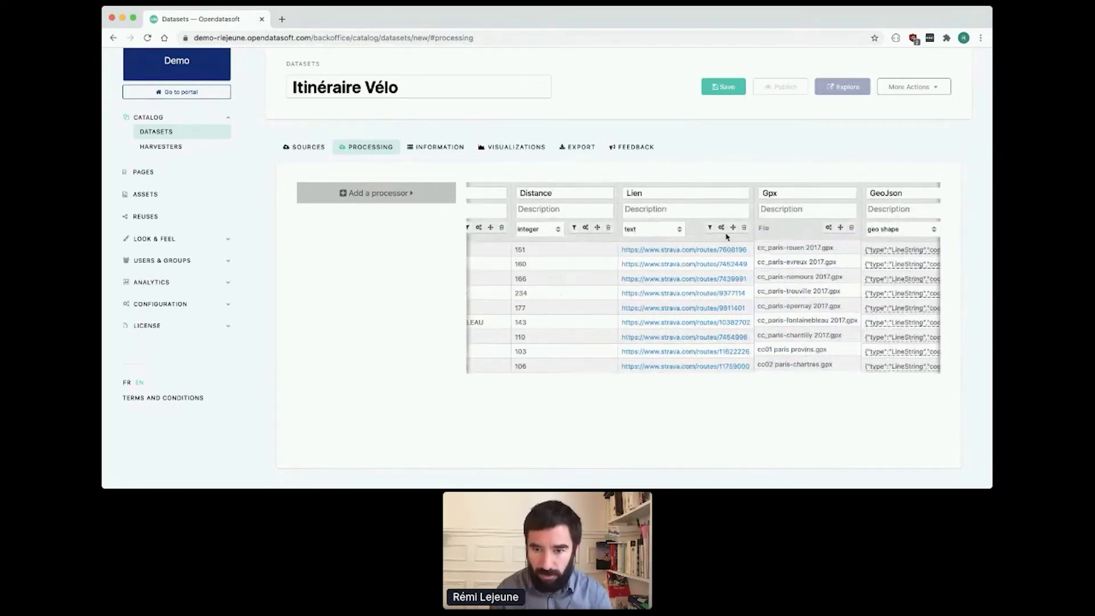
scroll(746, 246, "right", 2)
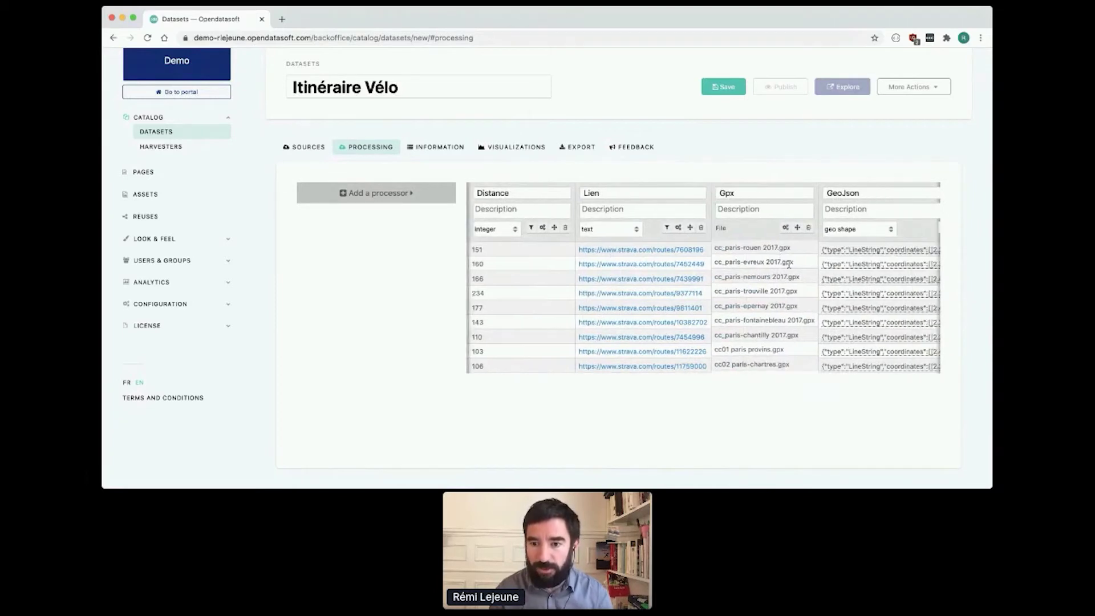
scroll(790, 264, "right", 3)
mouse_move(815, 246)
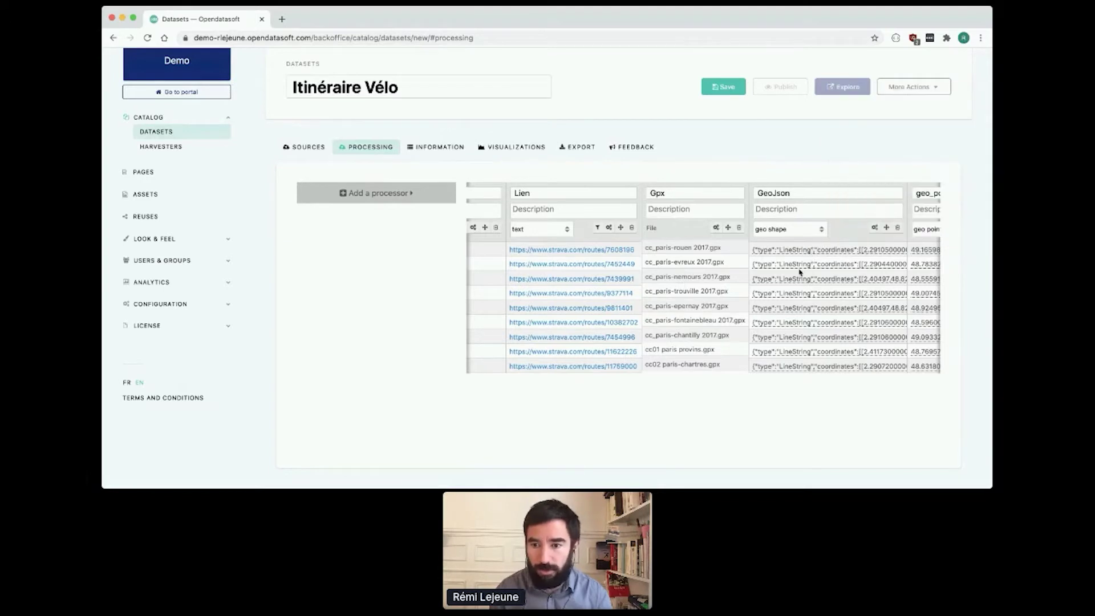
scroll(730, 145, "up", 2)
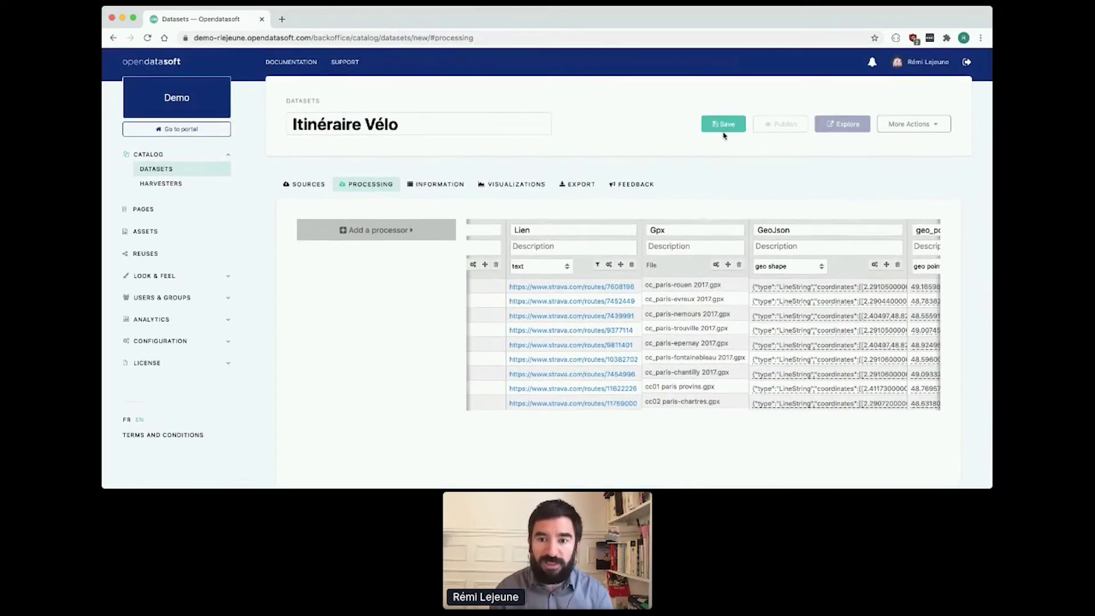
Step: Save and publish the Itinéraire Vélo dataset, then open it in the public portal
left_click(723, 130)
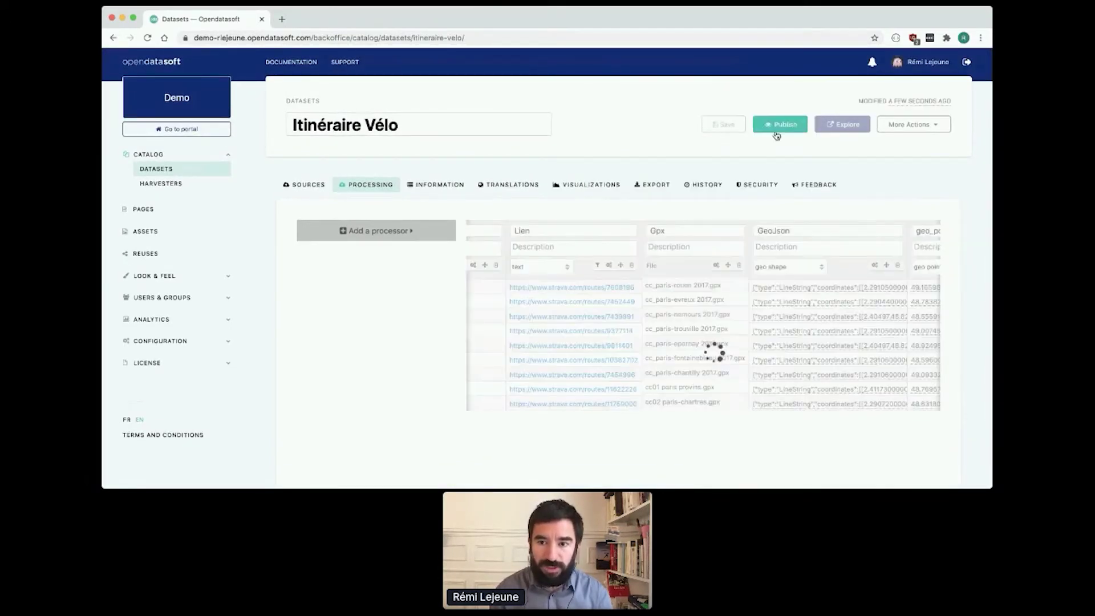
left_click(778, 128)
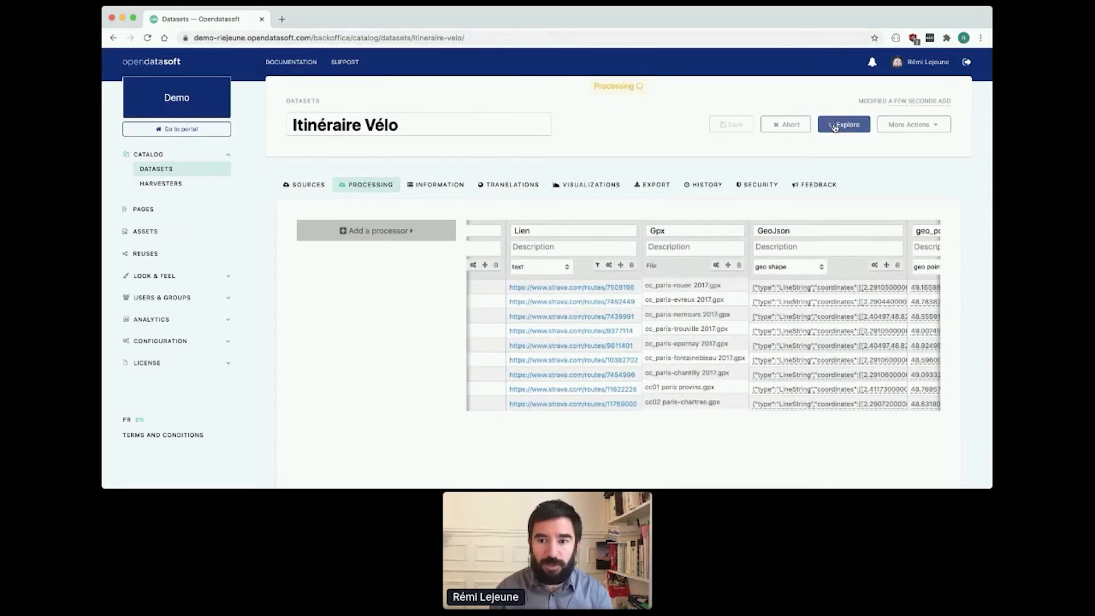
left_click(834, 127)
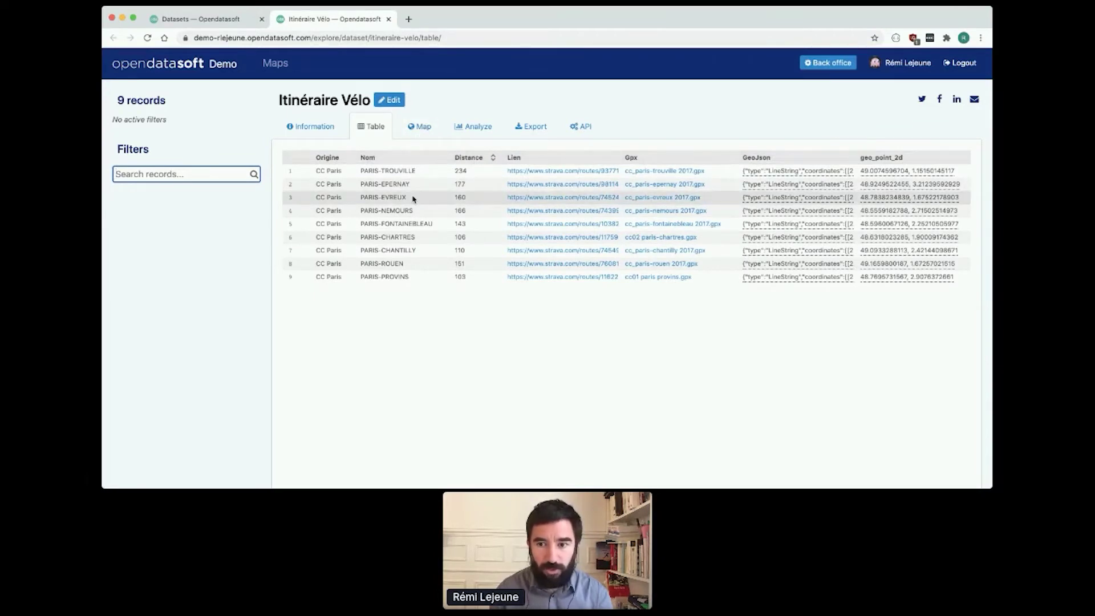
Step: Show the bike routes on the Map tab, zoomed in around Paris
left_click(428, 128)
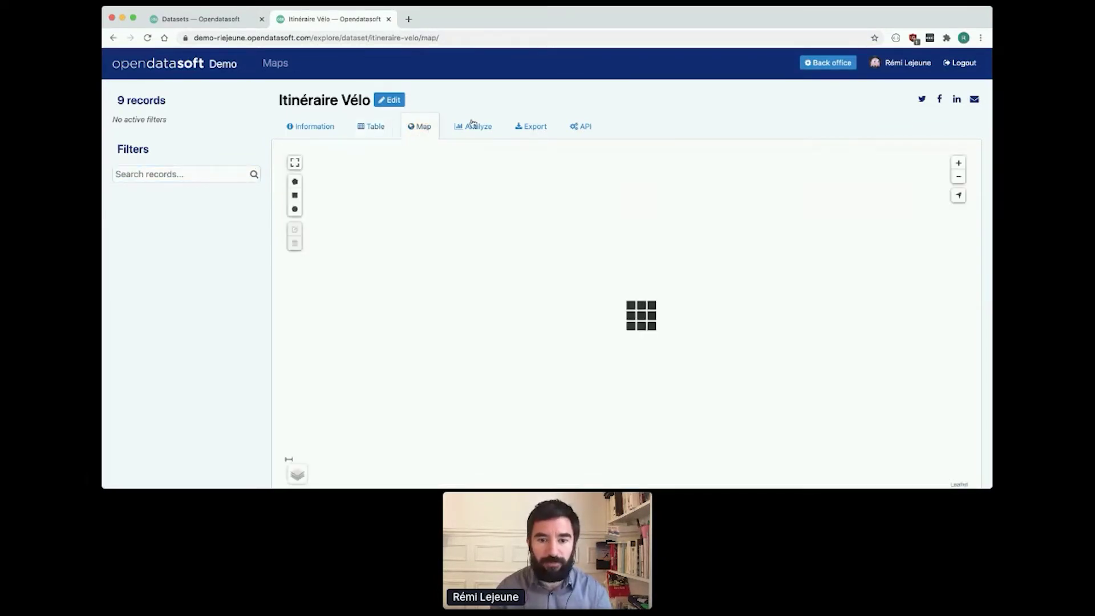
scroll(669, 330, "up", 3)
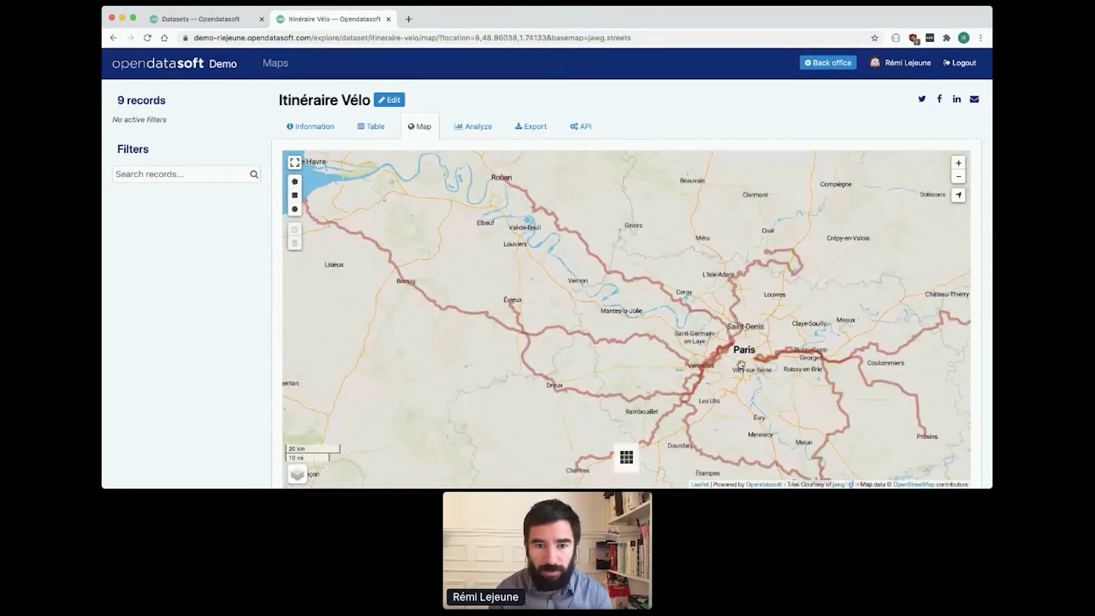
left_click(314, 132)
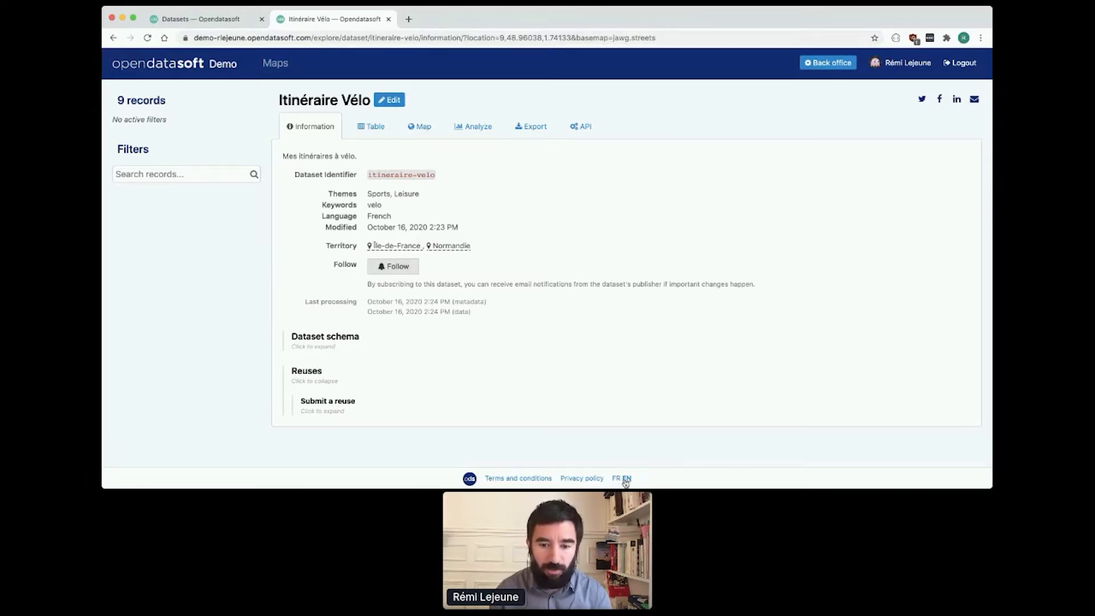
Step: View the dataset's portal page in French, then switch back to English
left_click(617, 478)
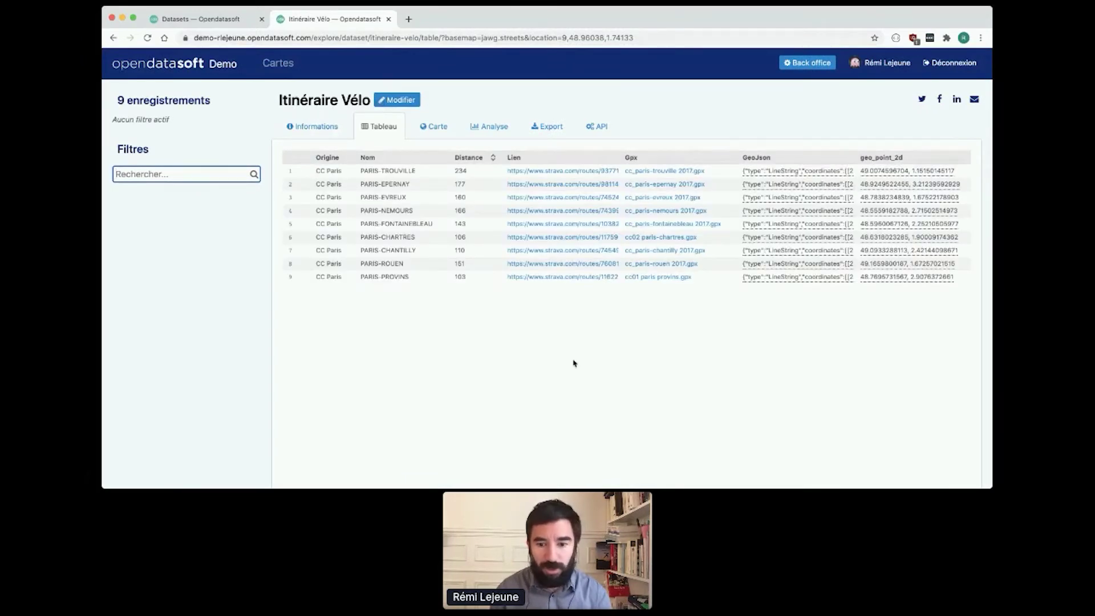
scroll(573, 363, "down", 3)
left_click(648, 479)
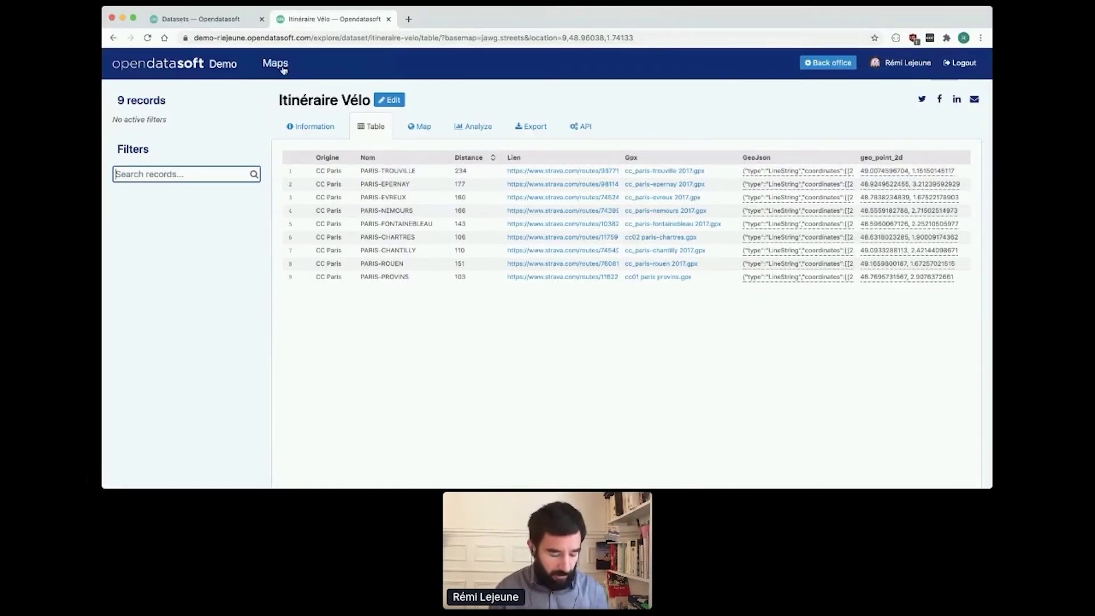
Step: Start a new map and add the Itinéraire Vélo dataset as a layer
left_click(282, 66)
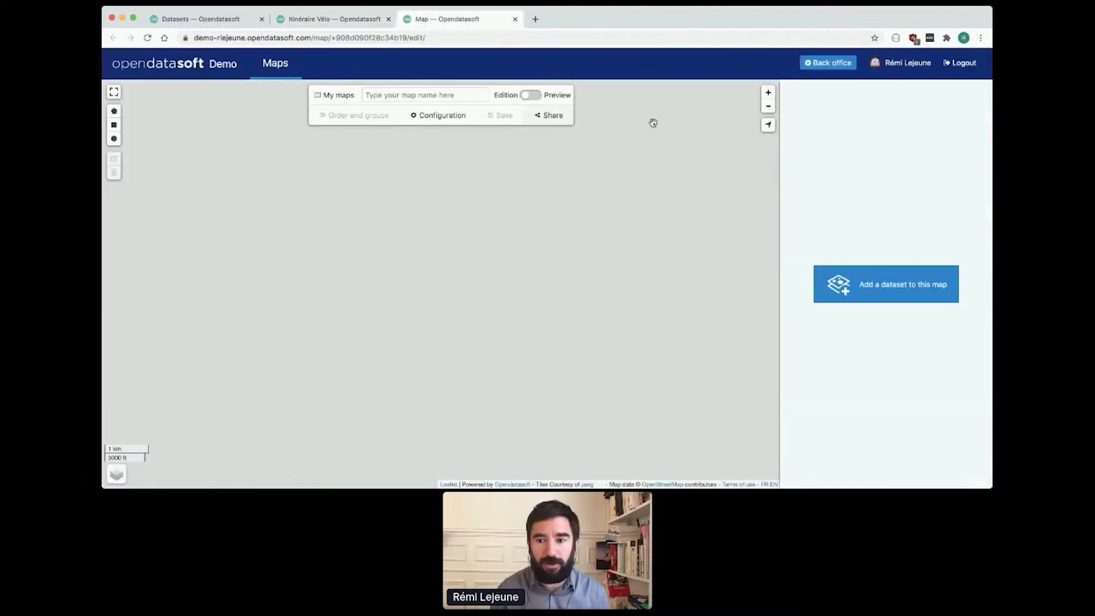
left_click(880, 287)
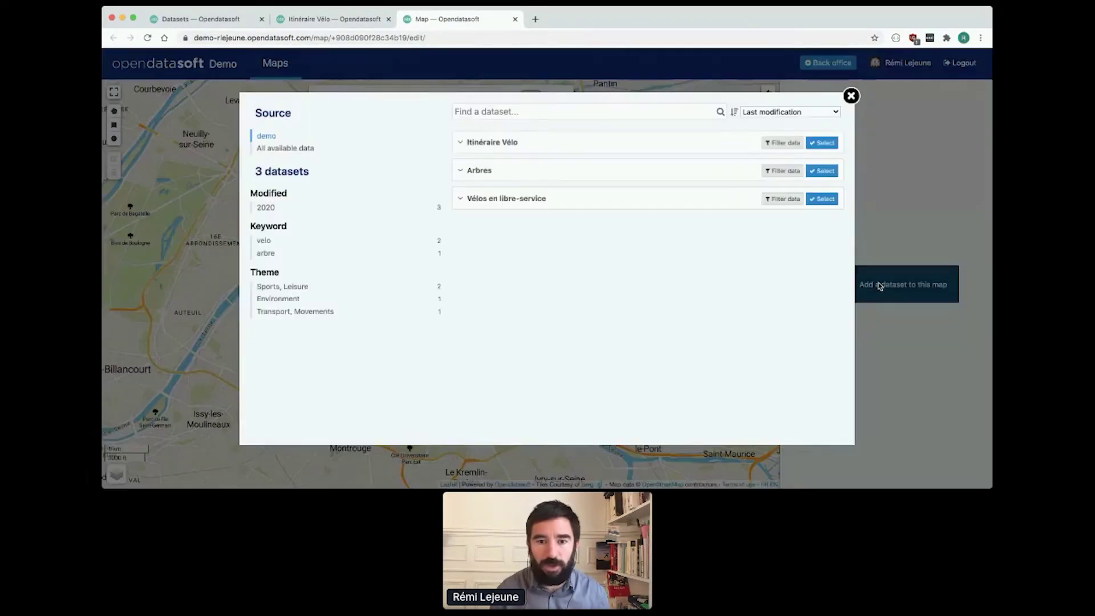
left_click(822, 143)
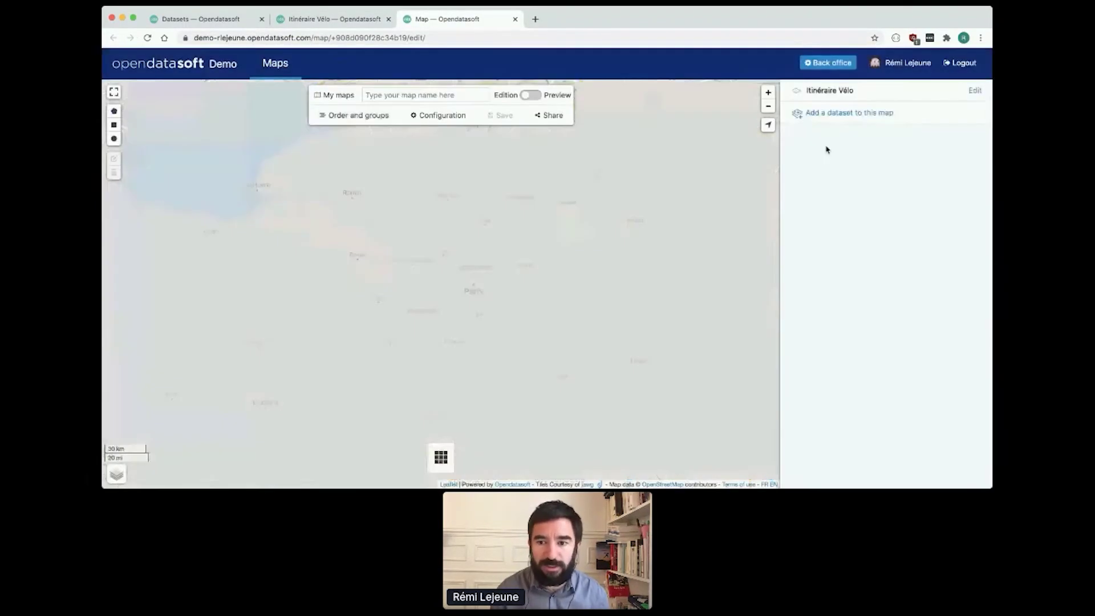
Step: Set the Itinéraire Vélo layer's display type to Choropleth
left_click(972, 90)
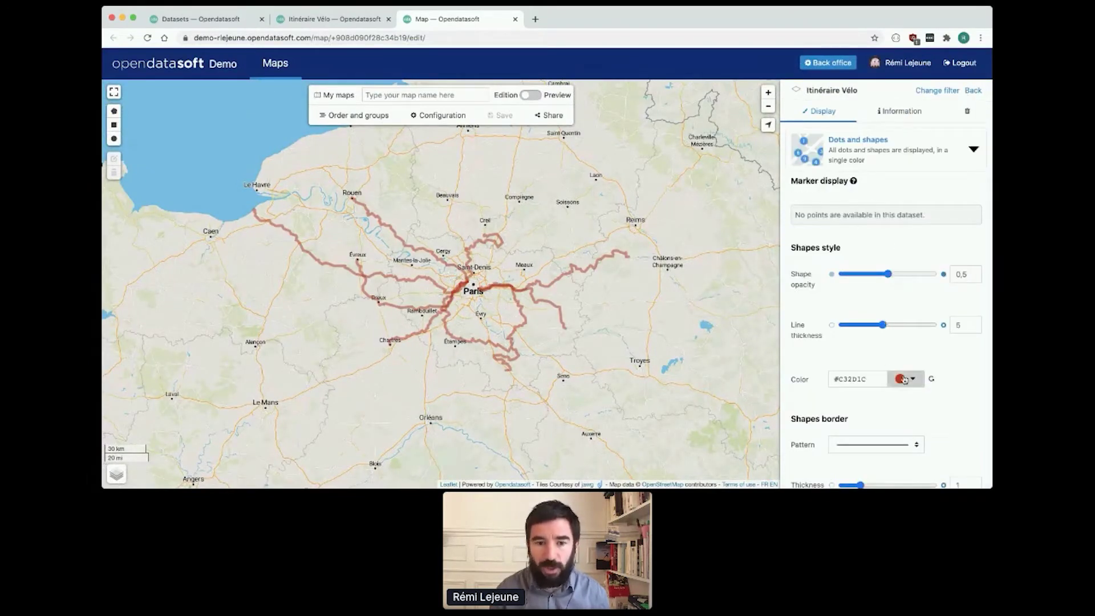
left_click(904, 379)
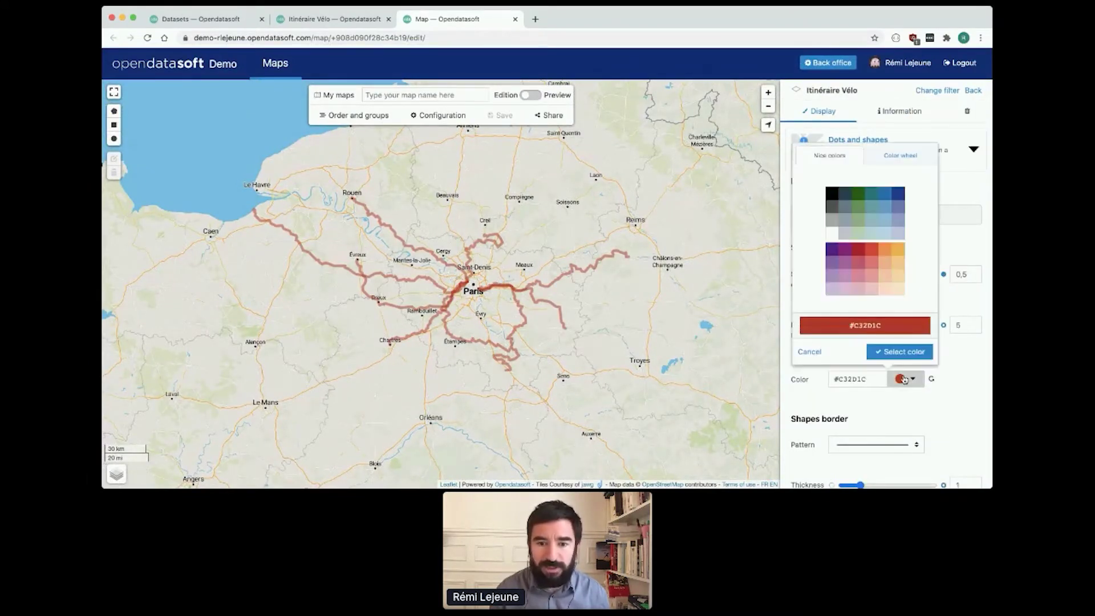
left_click(924, 422)
scroll(924, 423, "down", 3)
scroll(889, 409, "up", 5)
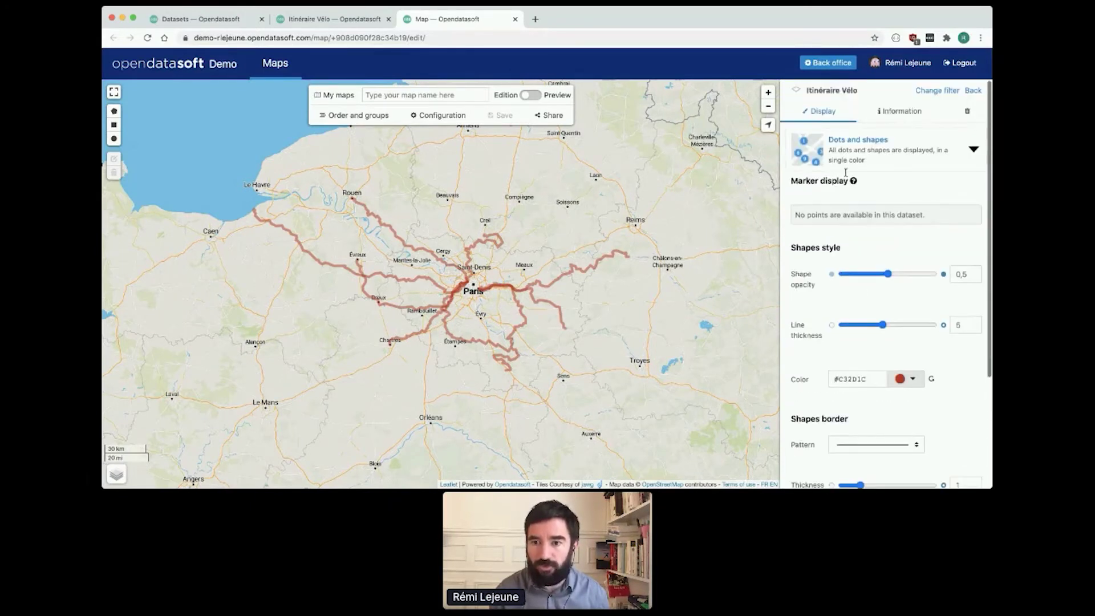
left_click(858, 151)
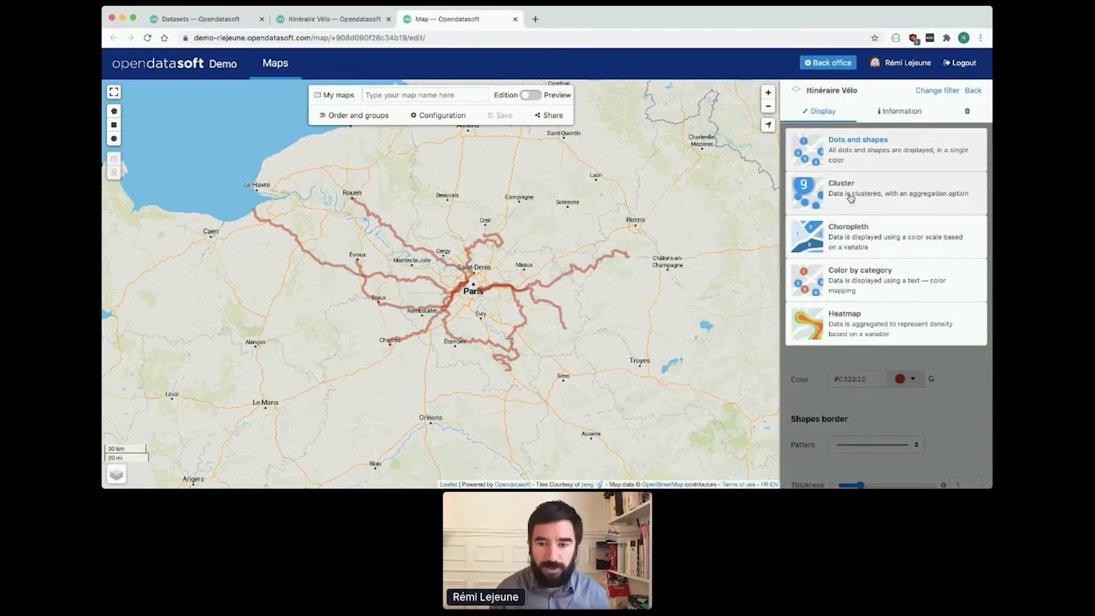
left_click(860, 230)
scroll(921, 348, "down", 1)
Step: Set the choropleth palette to 3 tiers
left_click(912, 275)
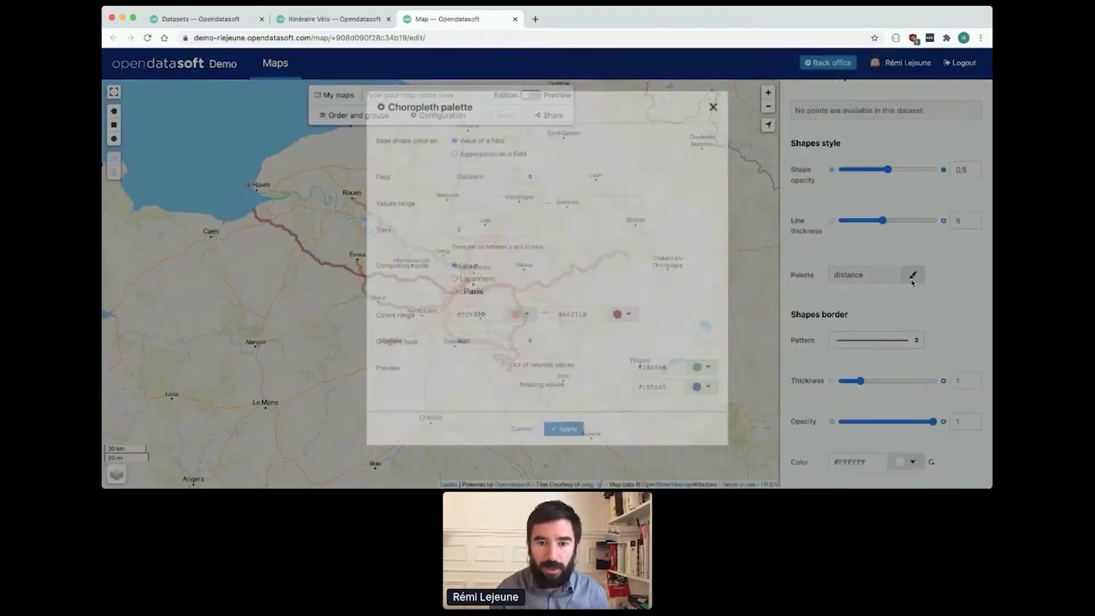
left_click(456, 228)
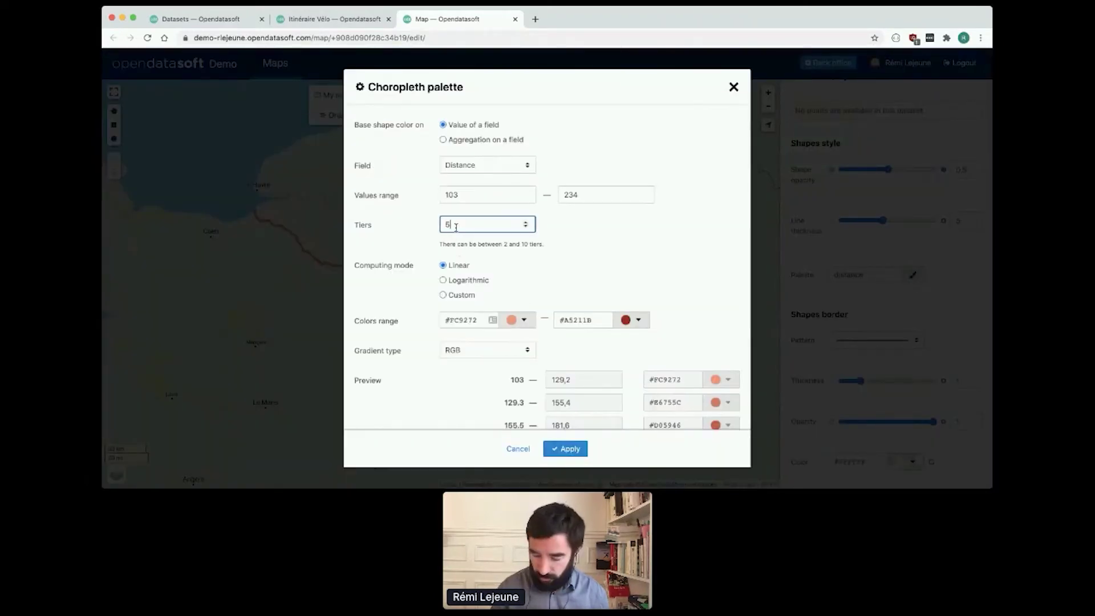
type("3")
key("BackSpace")
key("BackSpace")
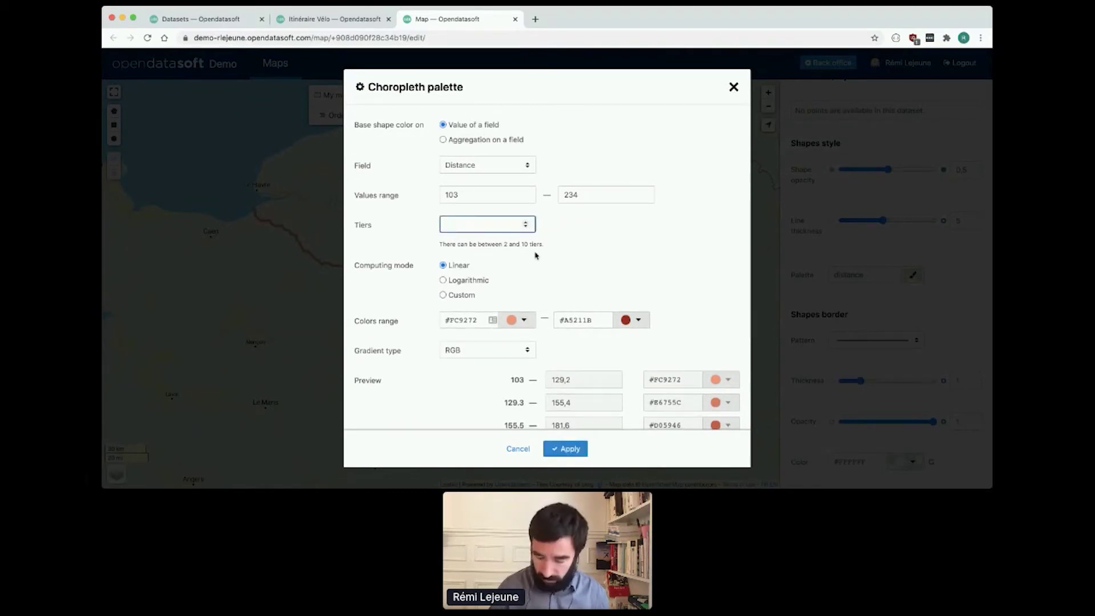
type("3")
Step: Make dark green #19630A the first palette colour and apply it to the map
left_click(526, 320)
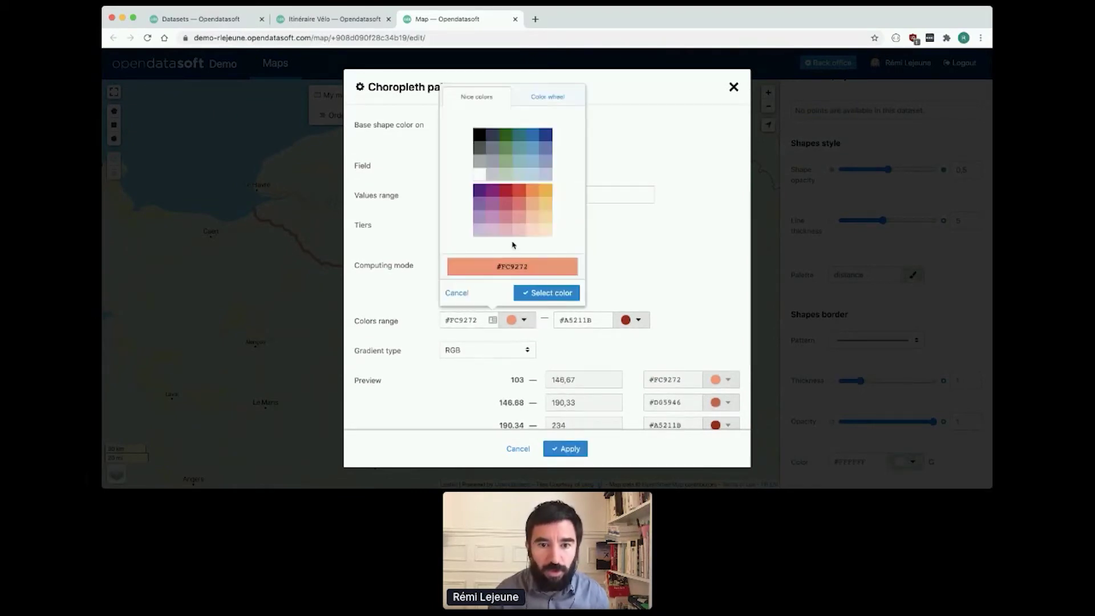
left_click(506, 134)
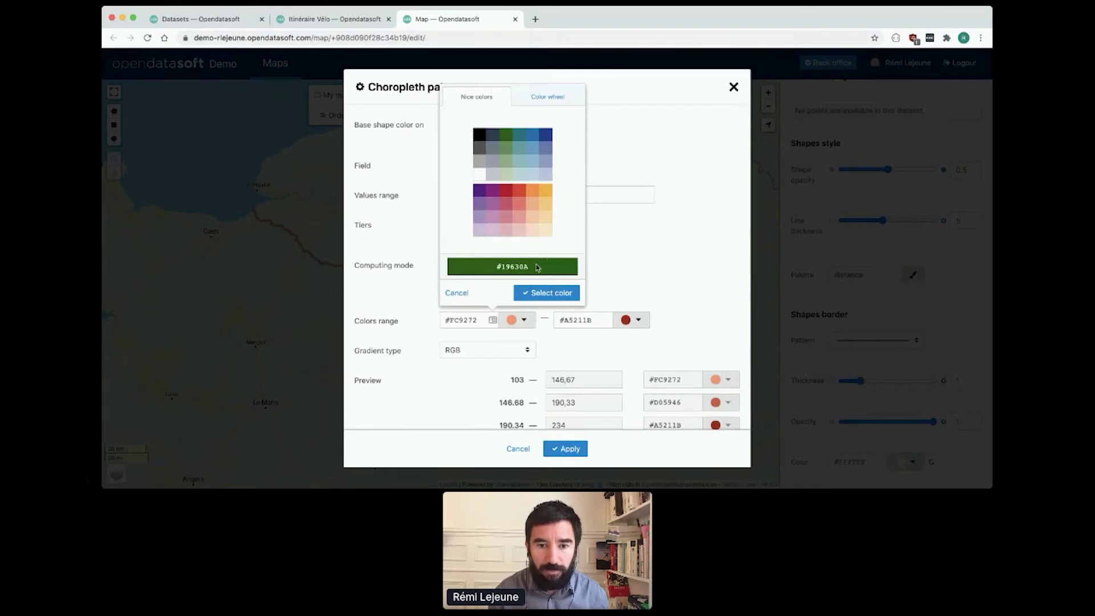
left_click(542, 291)
scroll(541, 292, "down", 2)
scroll(541, 292, "down", 3)
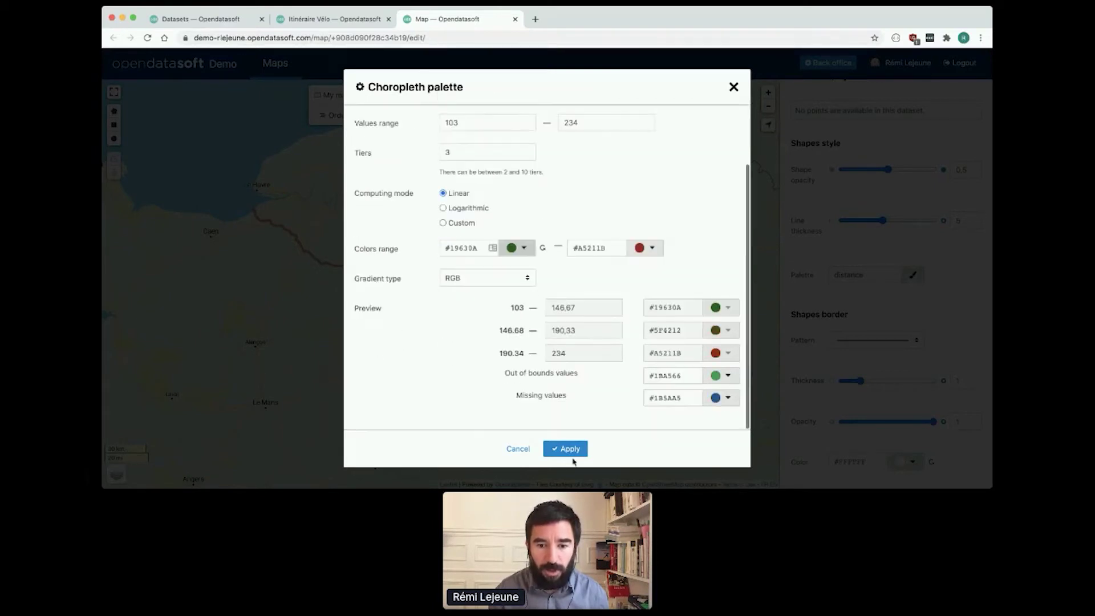
left_click(564, 448)
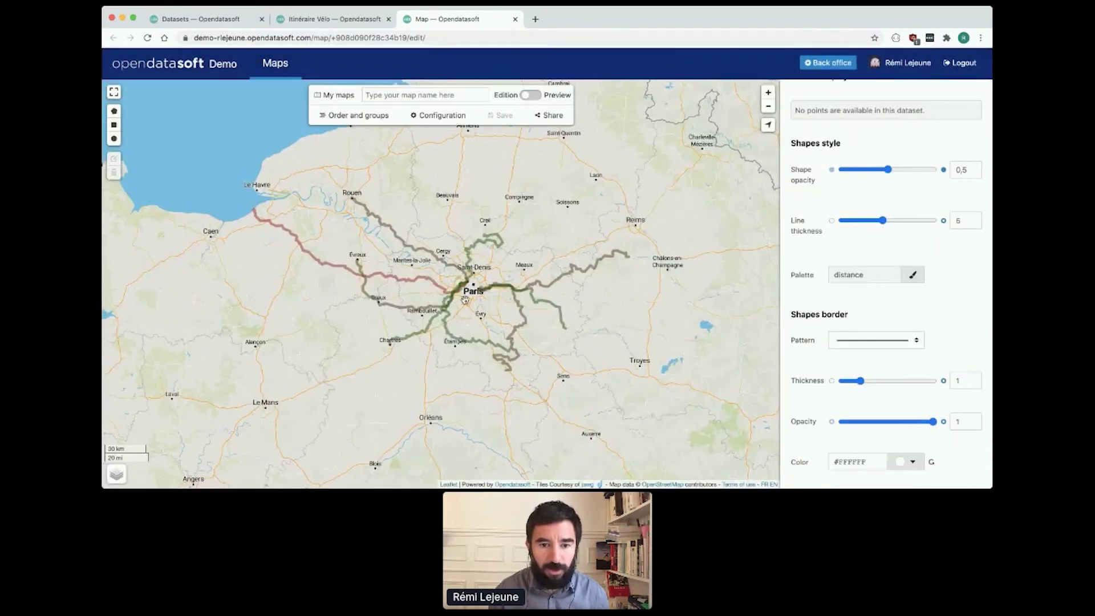
scroll(465, 300, "up", 2)
left_click_drag(465, 299, 530, 320)
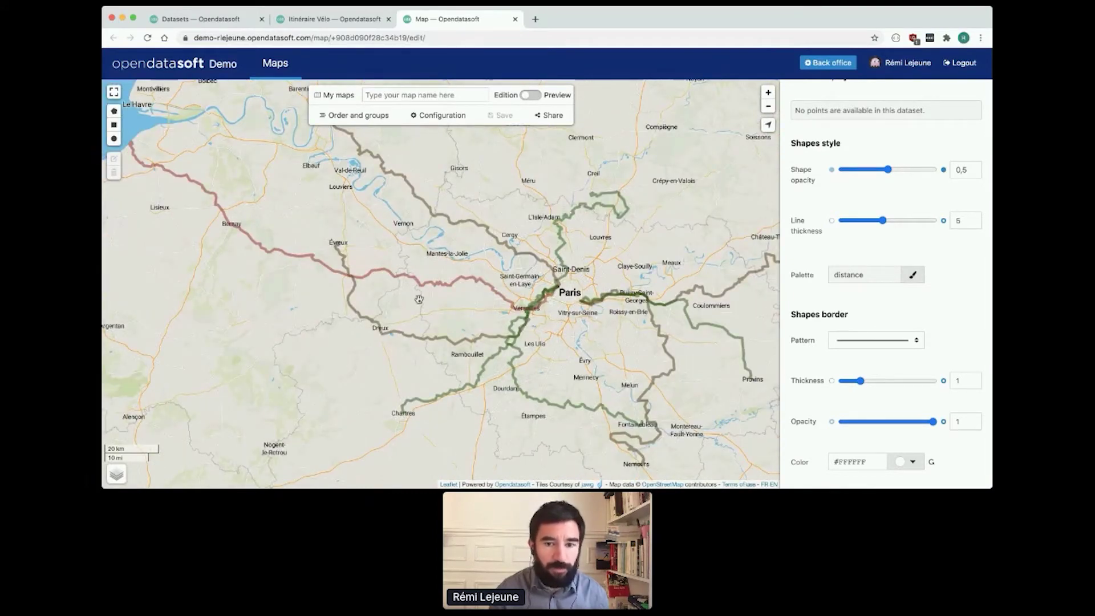
Step: Copy the map's widget code from its sharing options
left_click(553, 116)
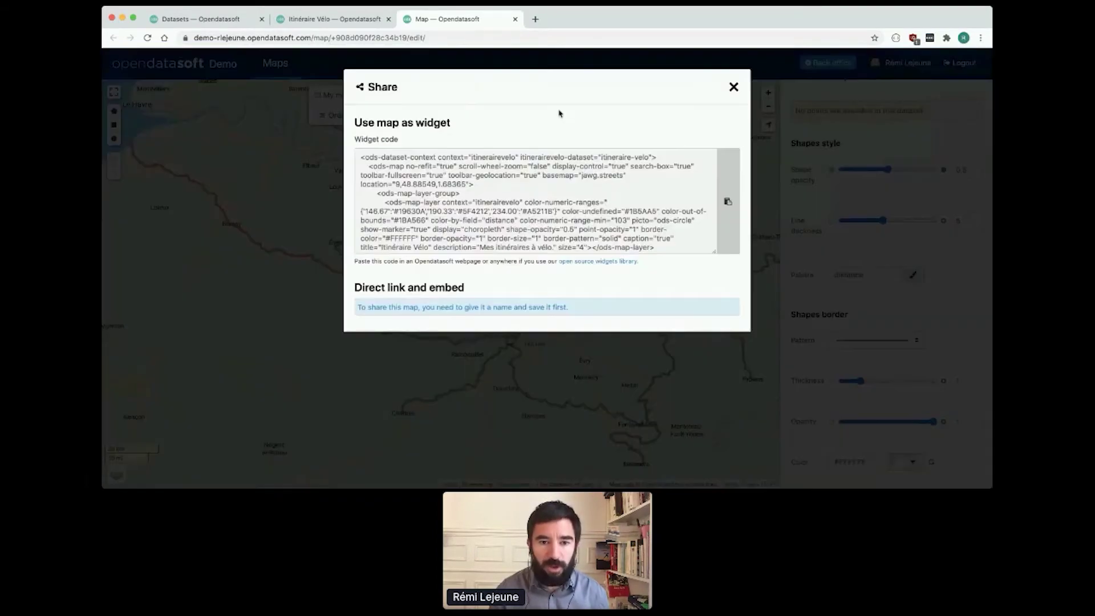
left_click(549, 201)
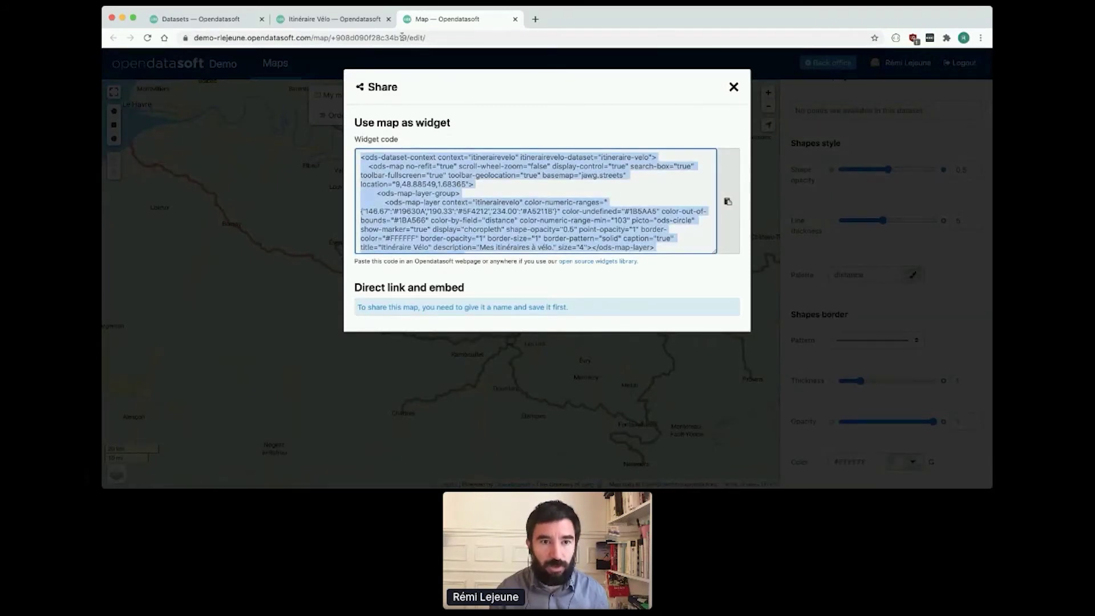
left_click(231, 18)
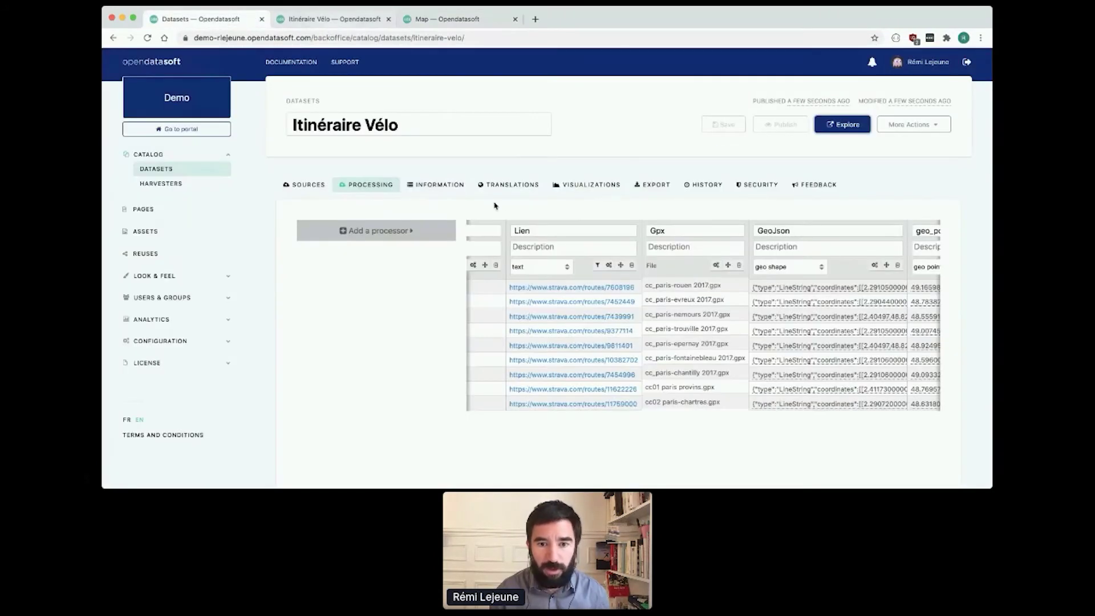
Step: Enable the dataset's Custom View and paste the ods-map HTML into it
left_click(583, 188)
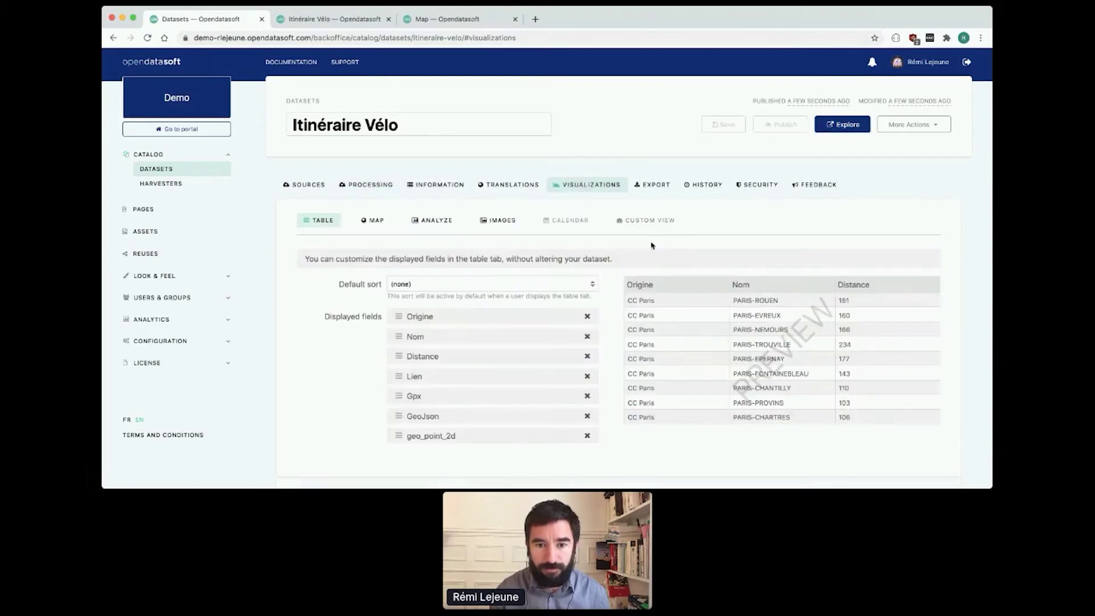
left_click(650, 220)
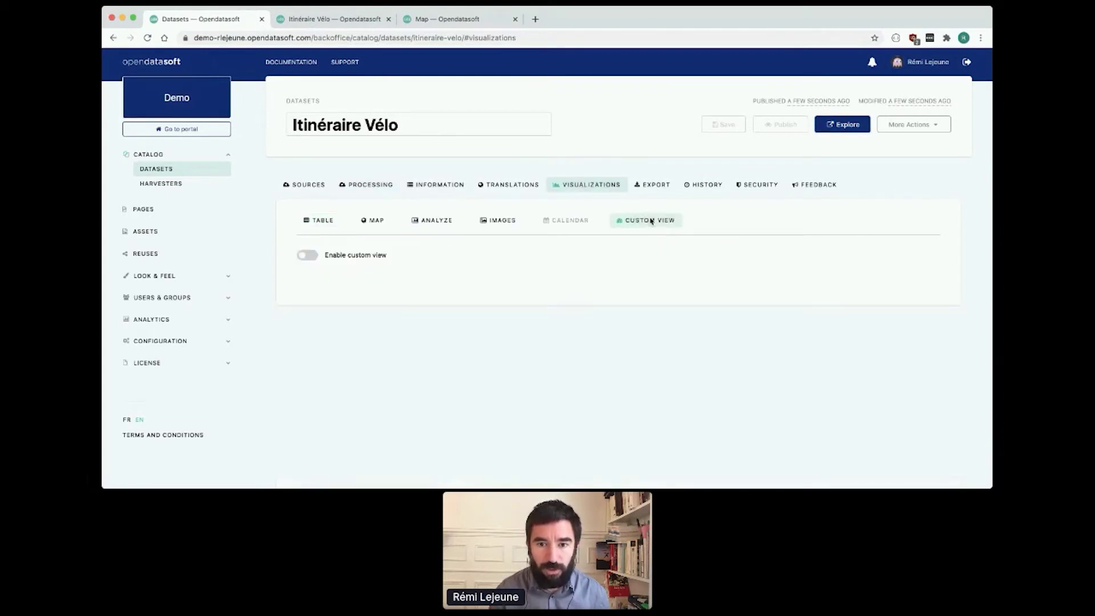
left_click(308, 255)
scroll(417, 297, "down", 10)
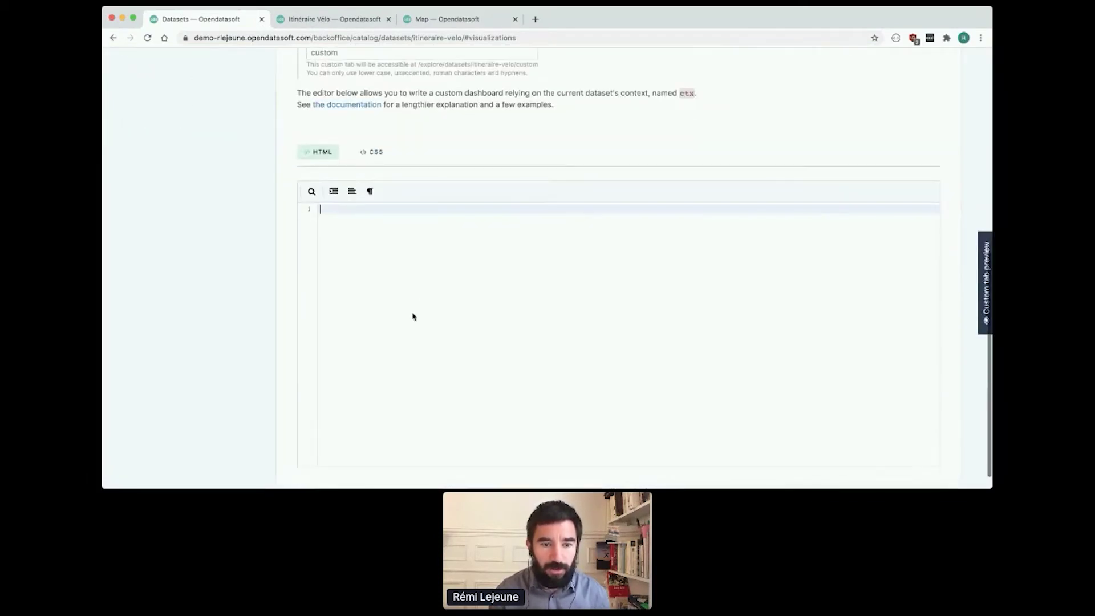
key("super+v")
scroll(496, 217, "up", 2)
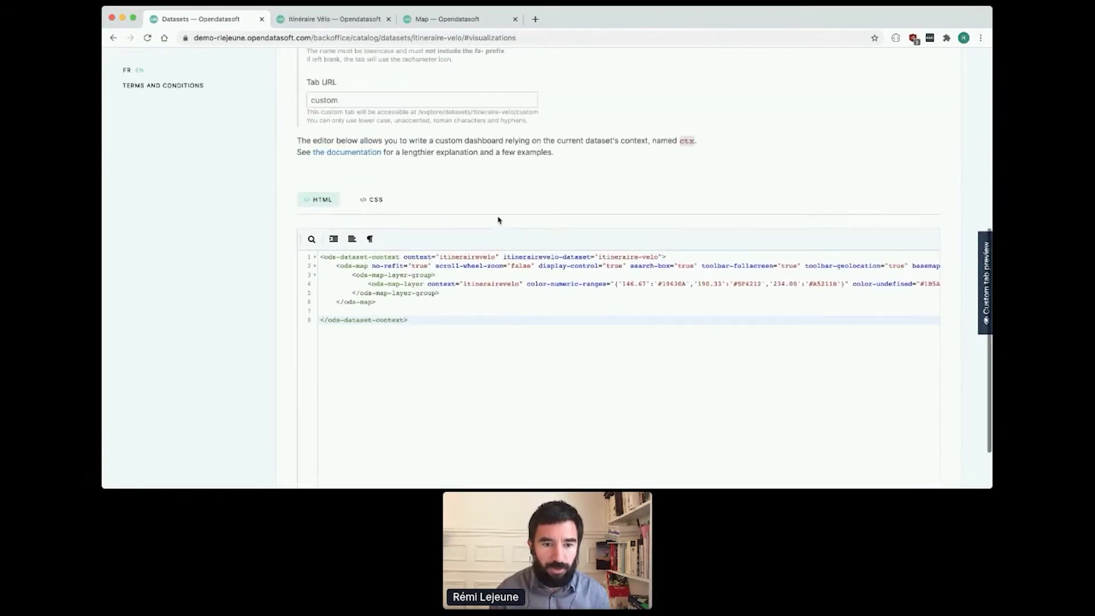
scroll(496, 219, "up", 10)
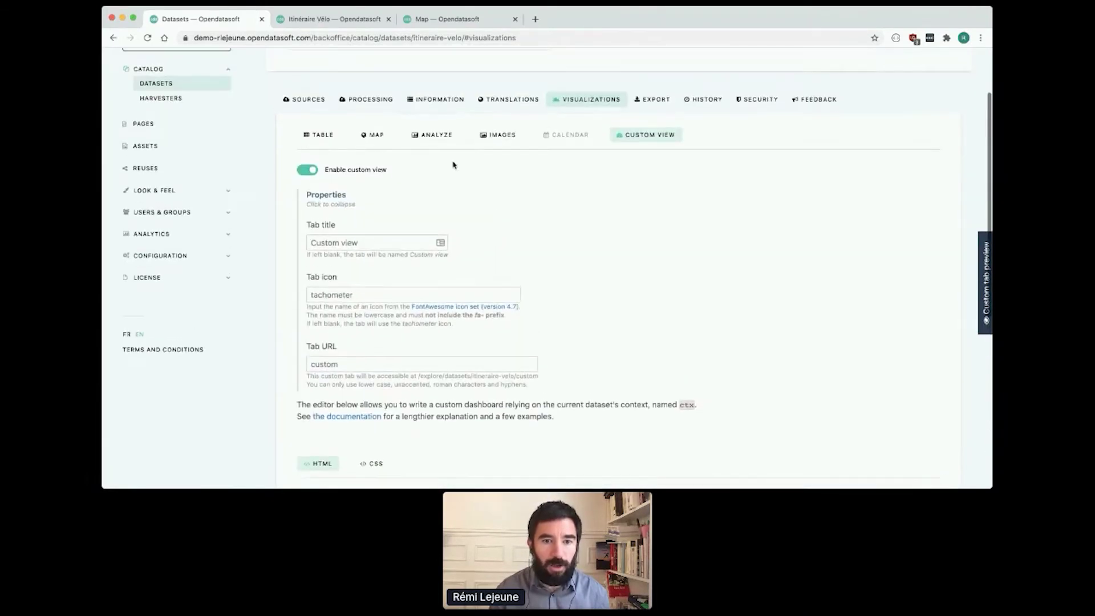
Step: Disable the standard Map view, then save and publish the dataset
left_click(377, 137)
left_click(311, 172)
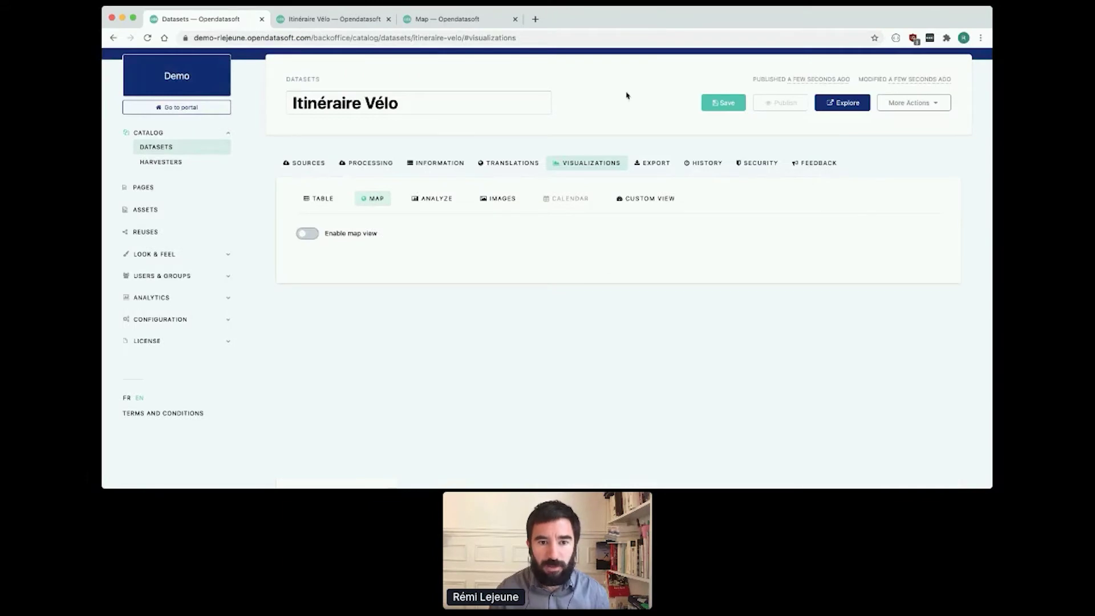
left_click(720, 104)
left_click(781, 103)
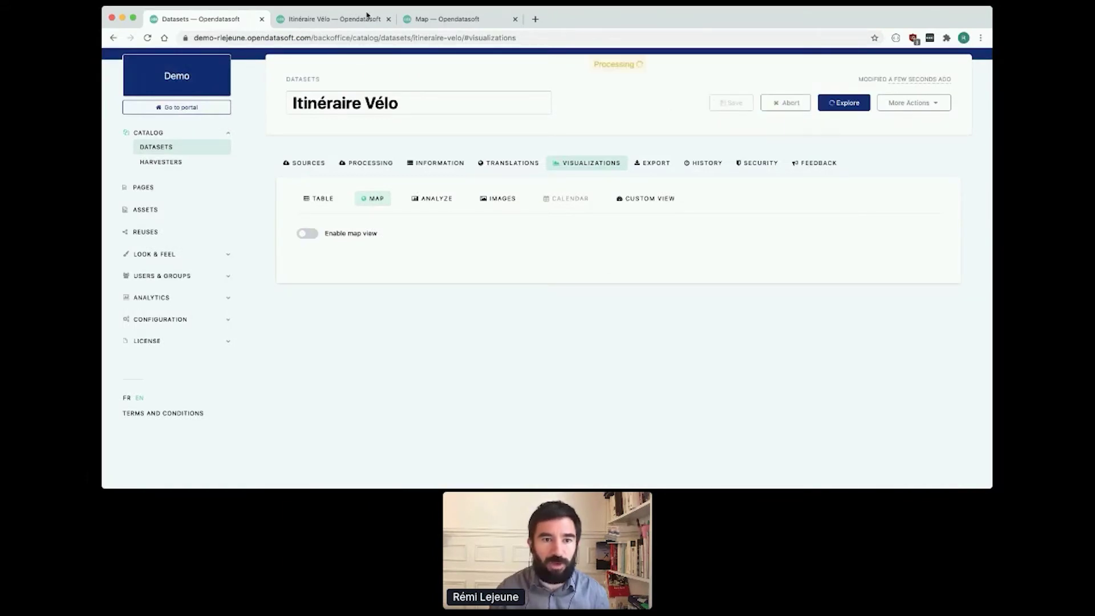
left_click(330, 20)
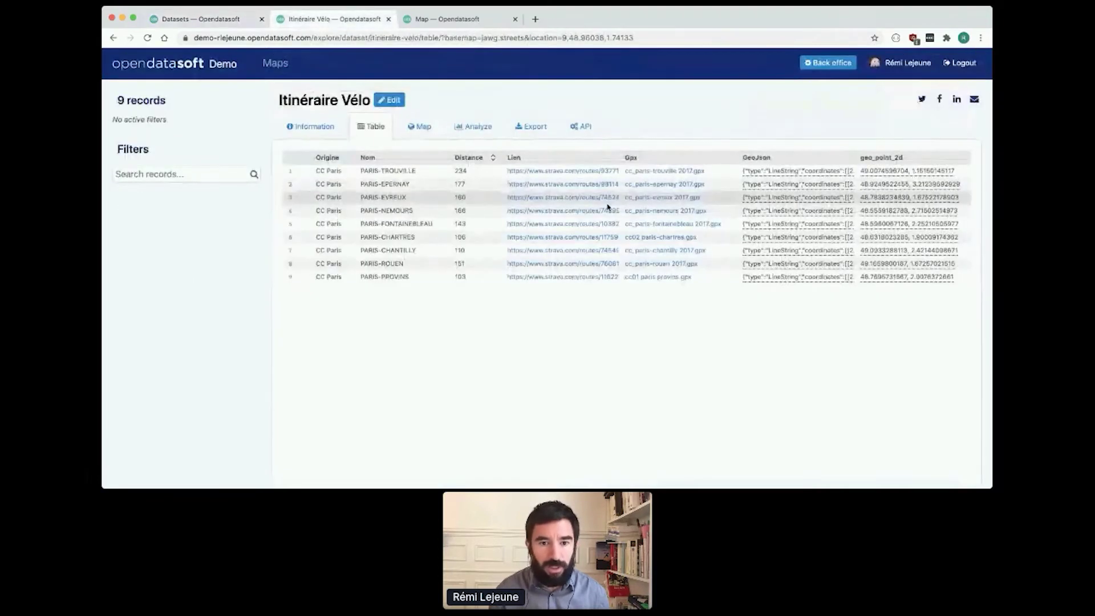
Step: Reload the public page and display the Custom view route map, centred on Paris
left_click(148, 39)
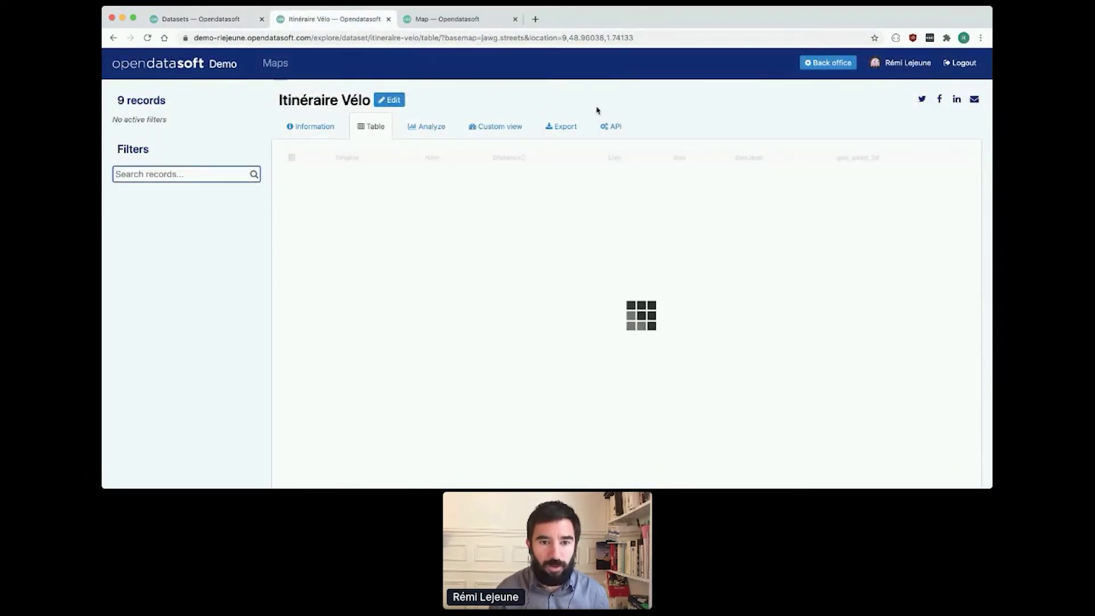
left_click(495, 126)
left_click_drag(712, 278, 632, 301)
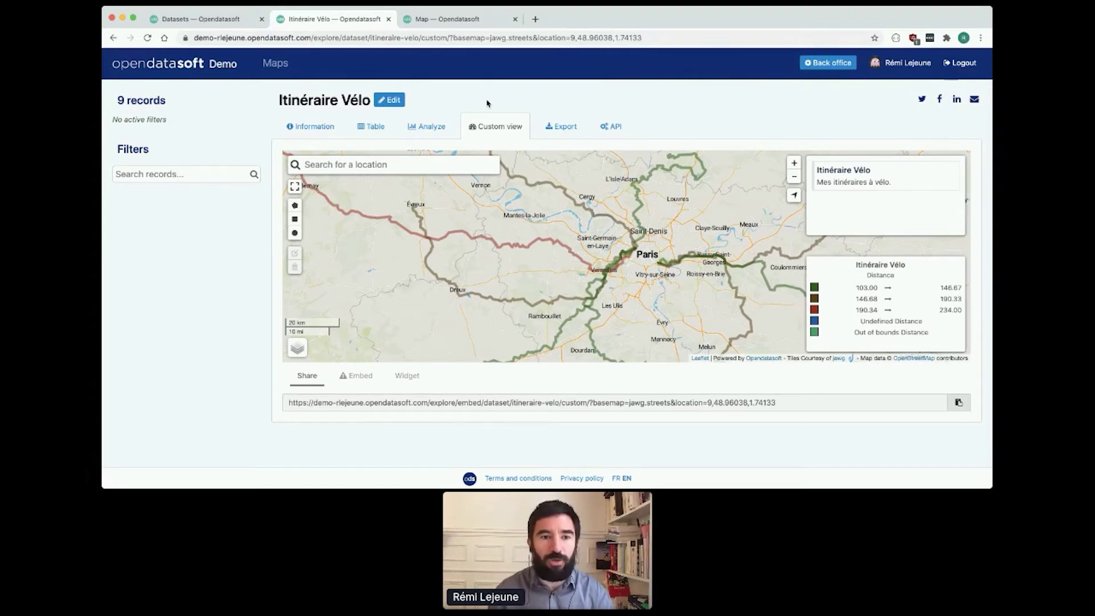
Step: Open the French-to-English translation form for the Itinéraire Vélo column labels in the back office
left_click(207, 21)
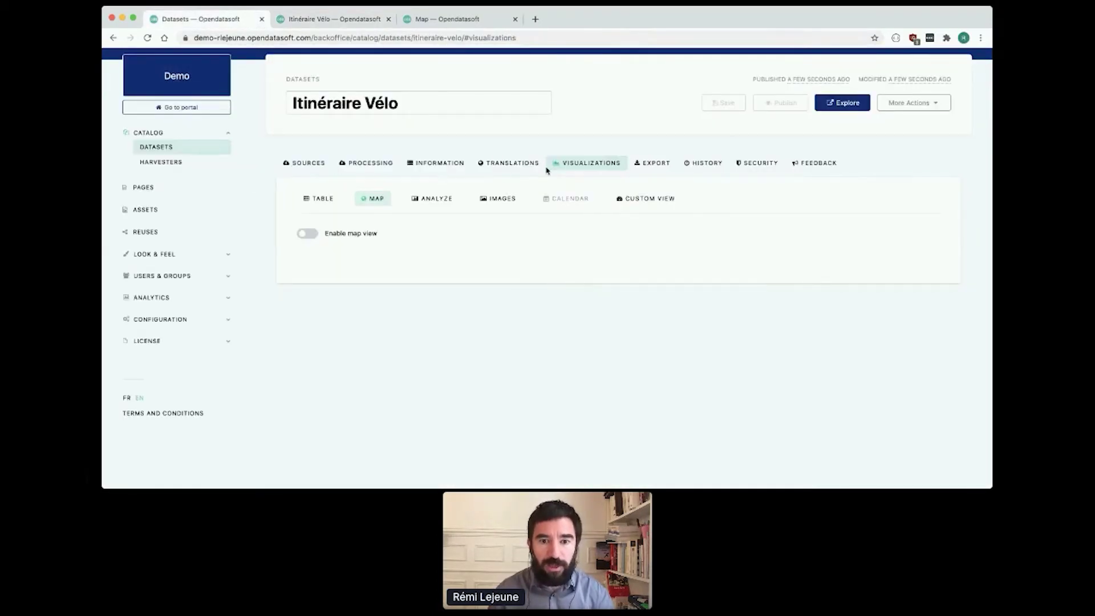
left_click(509, 169)
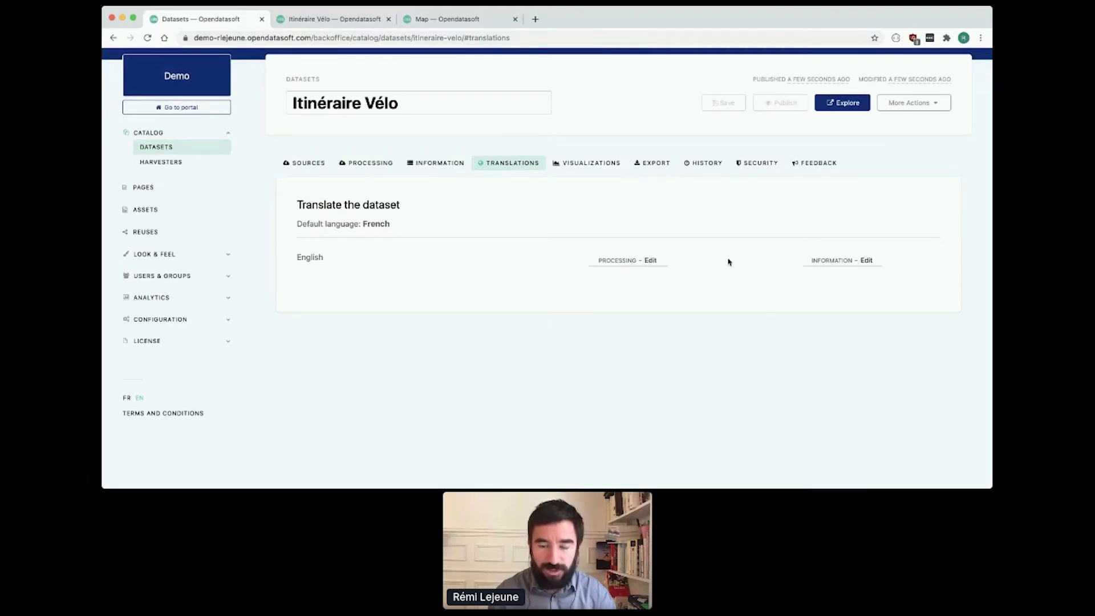
double_click(629, 262)
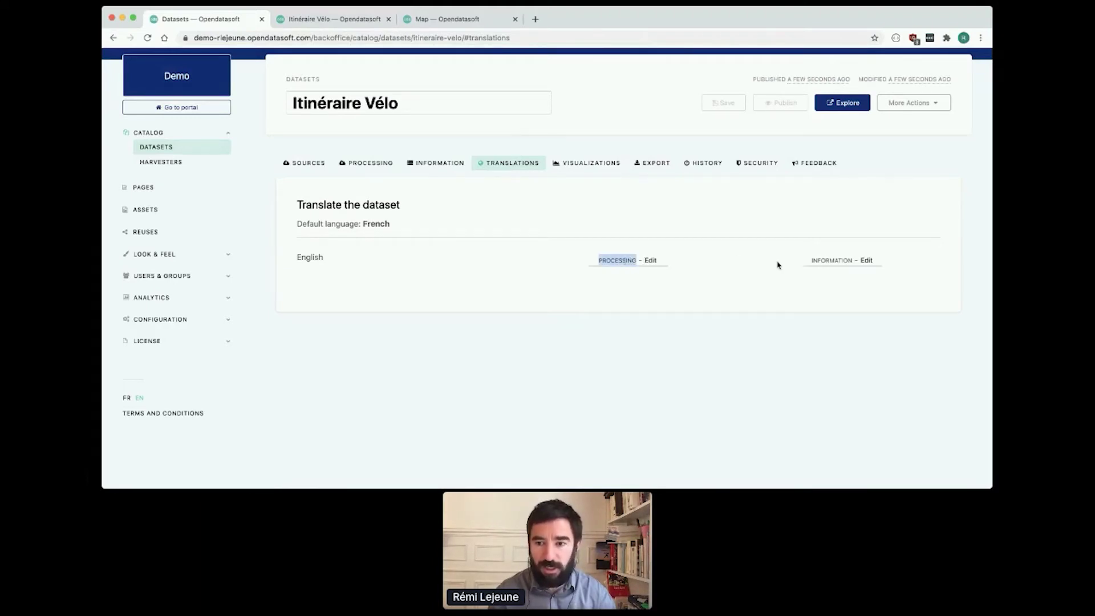
double_click(836, 259)
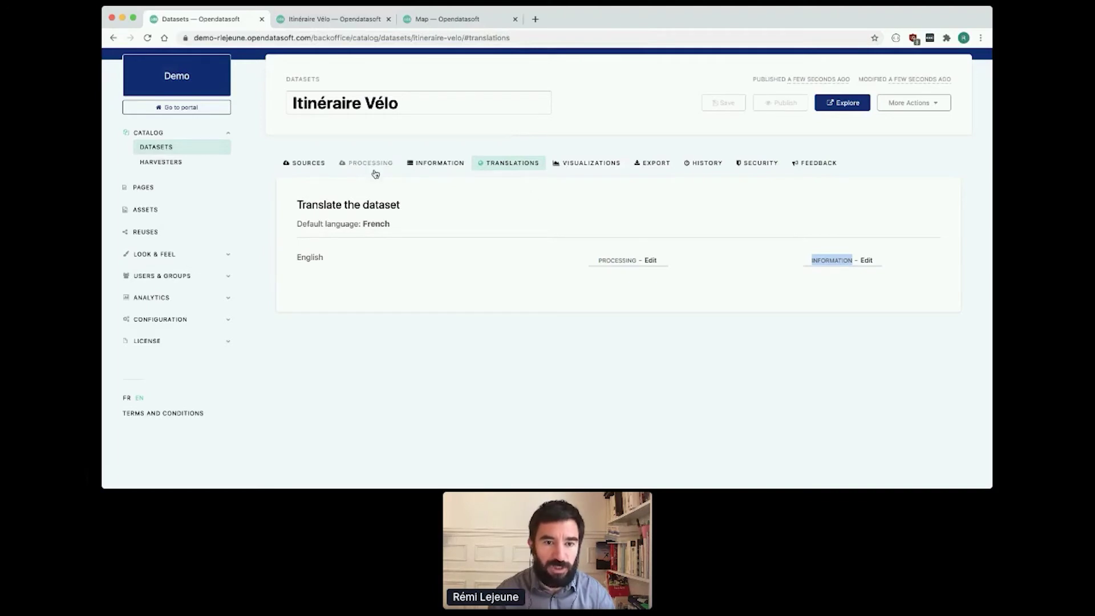
left_click(828, 258)
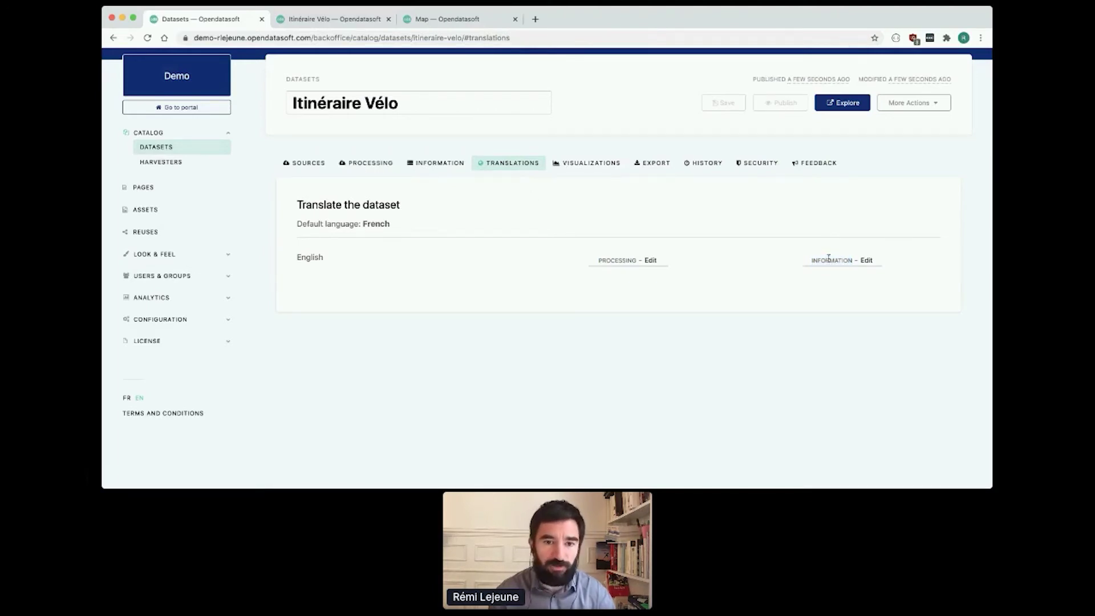
left_click(648, 263)
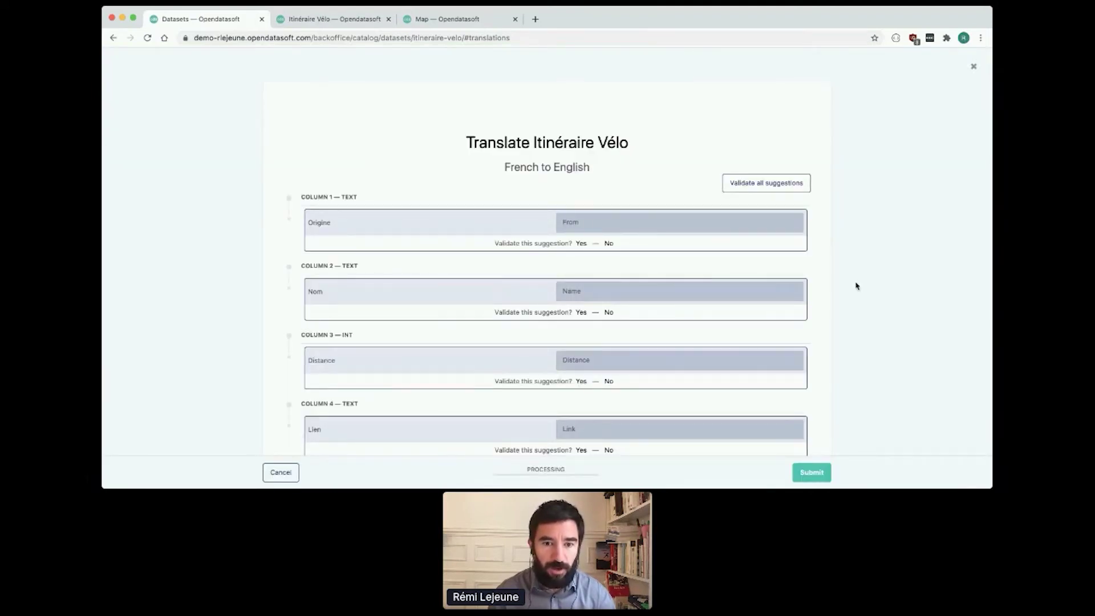
Step: Accept the suggested English labels From, Name, Distance, Link and Gpx
scroll(856, 285, "down", 2)
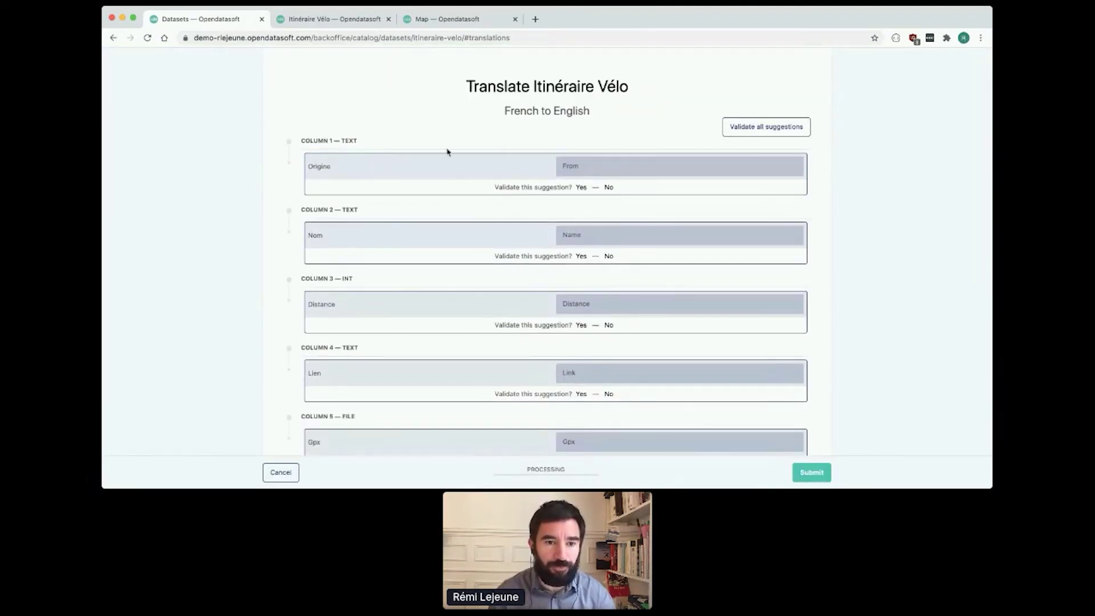
double_click(326, 167)
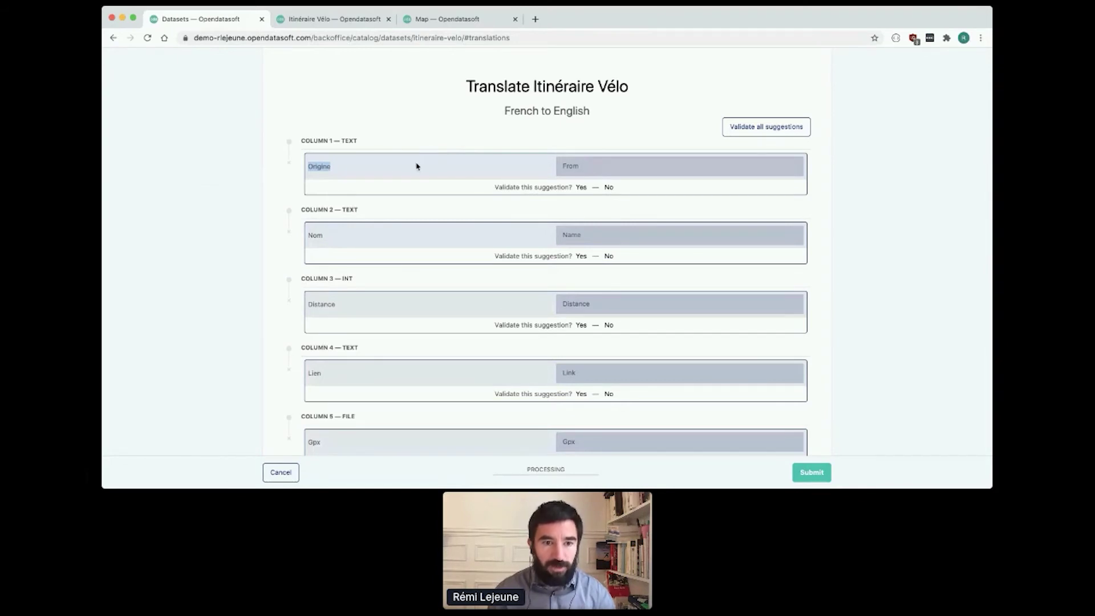
left_click(573, 164)
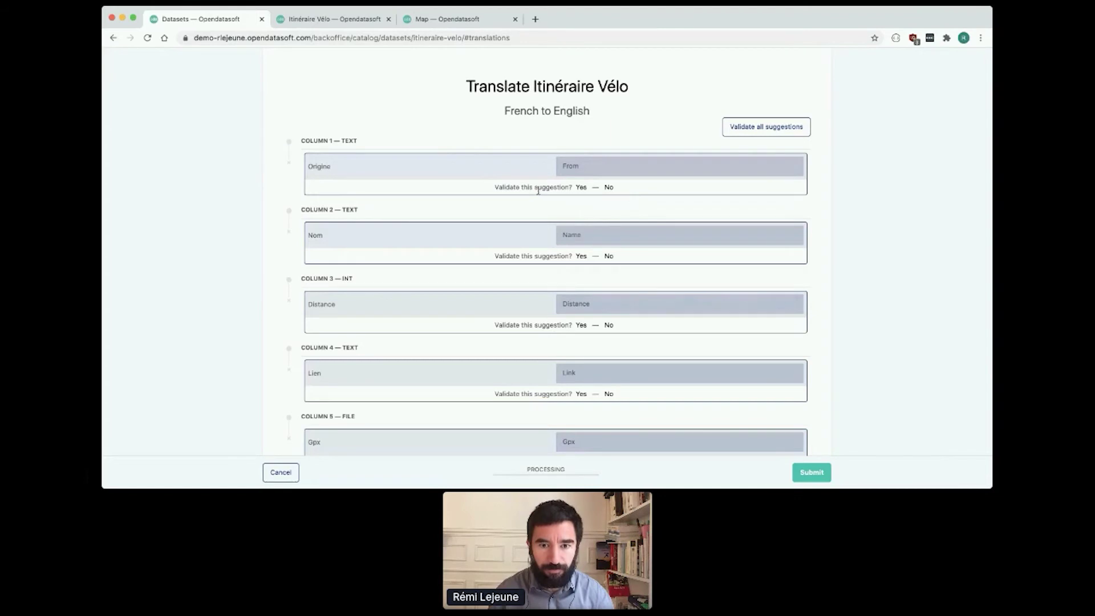
left_click(582, 187)
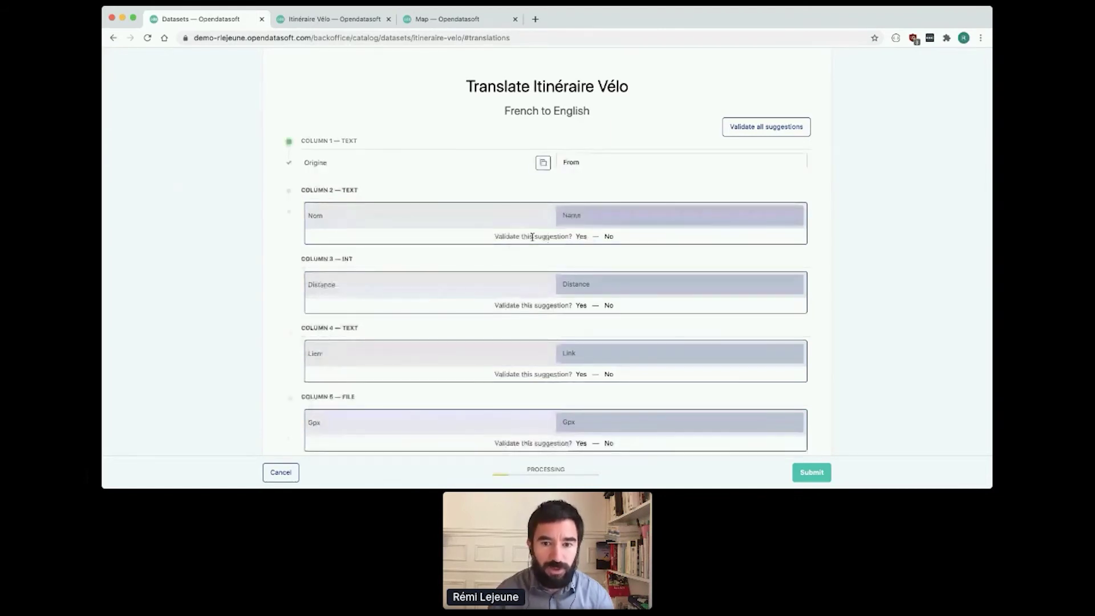
left_click(584, 239)
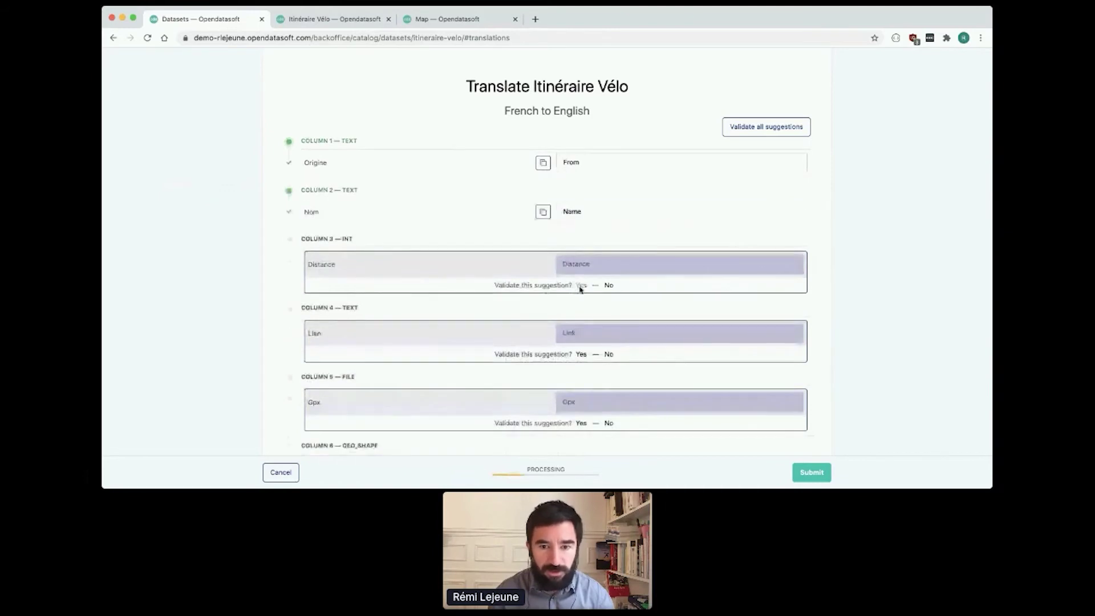
left_click(580, 286)
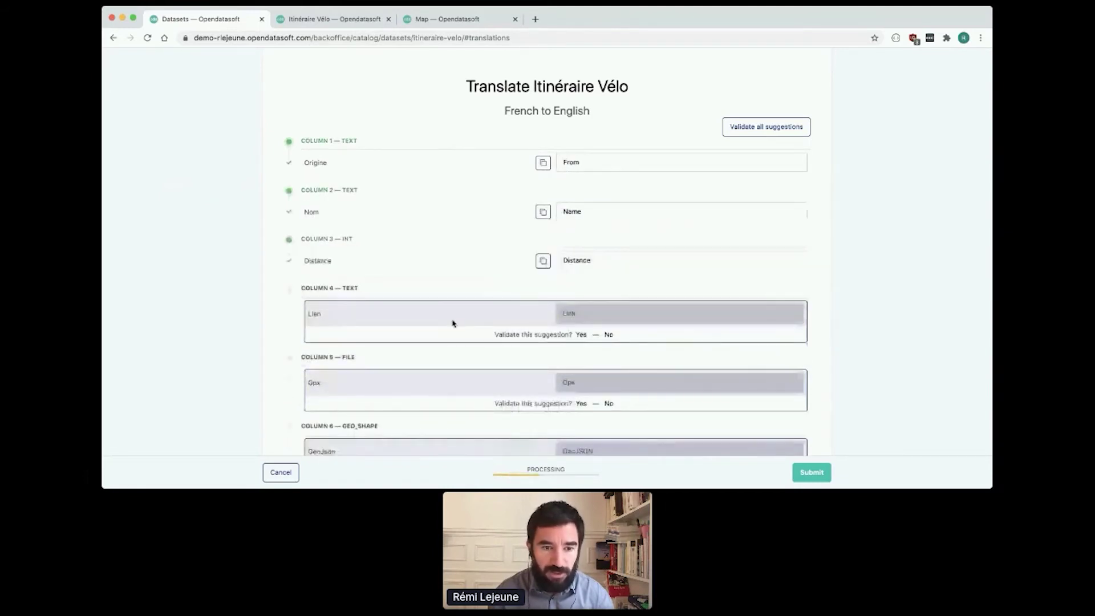
left_click(581, 334)
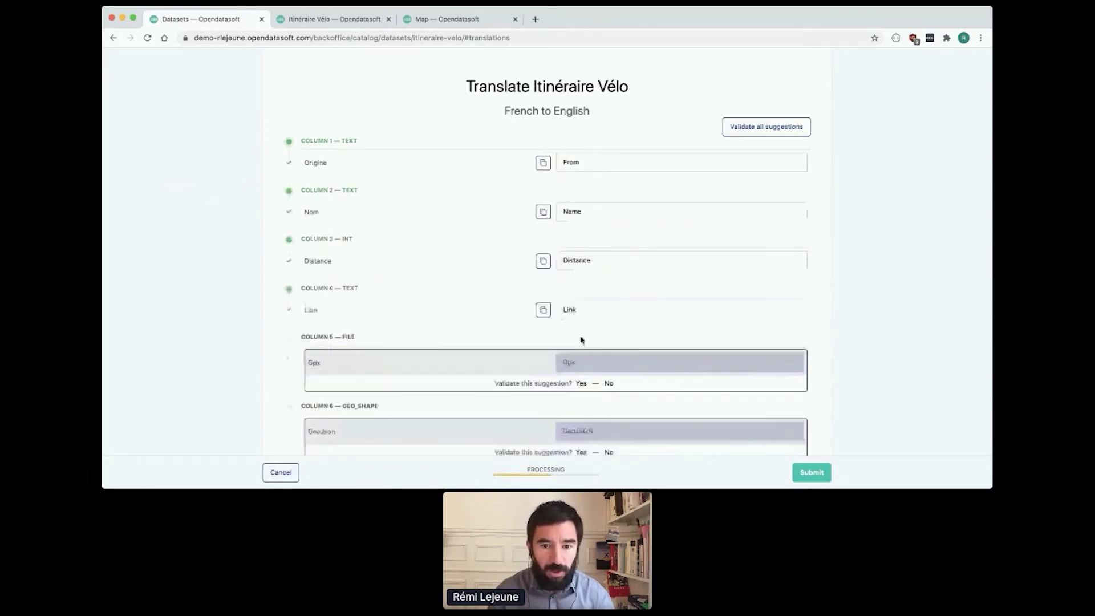
scroll(580, 331, "down", 3)
left_click(581, 295)
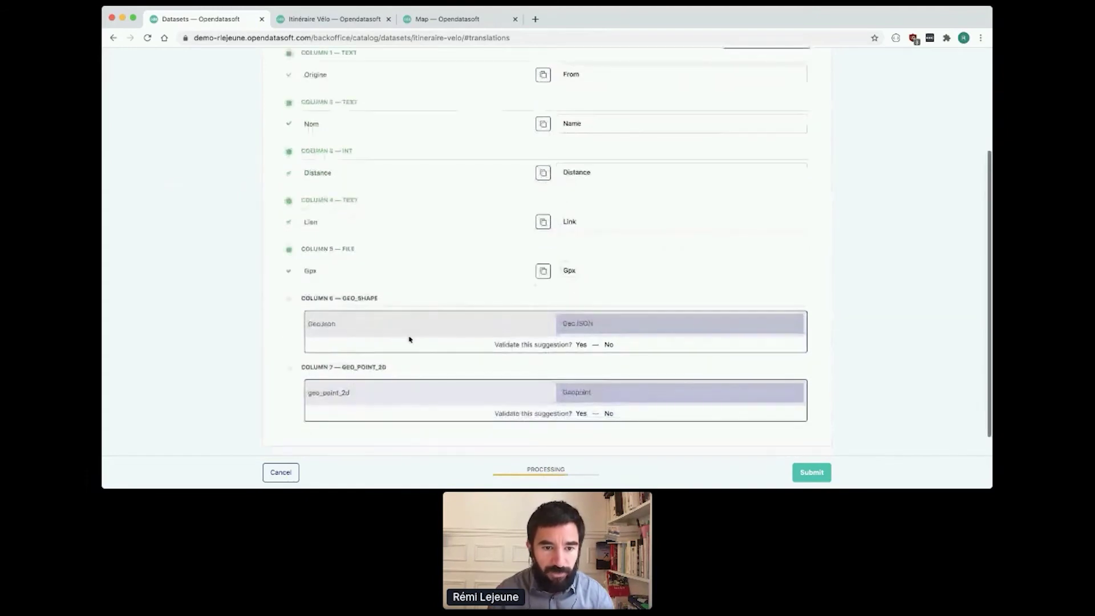
Step: Label the GeoJSON column 'GeoJson' manually, accept Geopoint for geo_point_2d, and submit
left_click(608, 345)
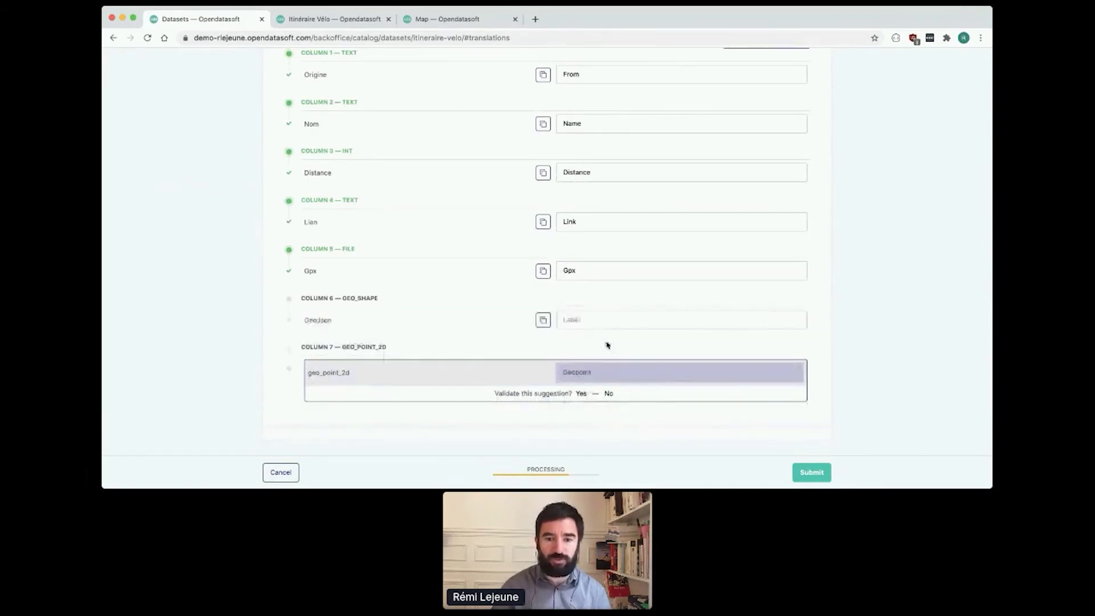
left_click(580, 321)
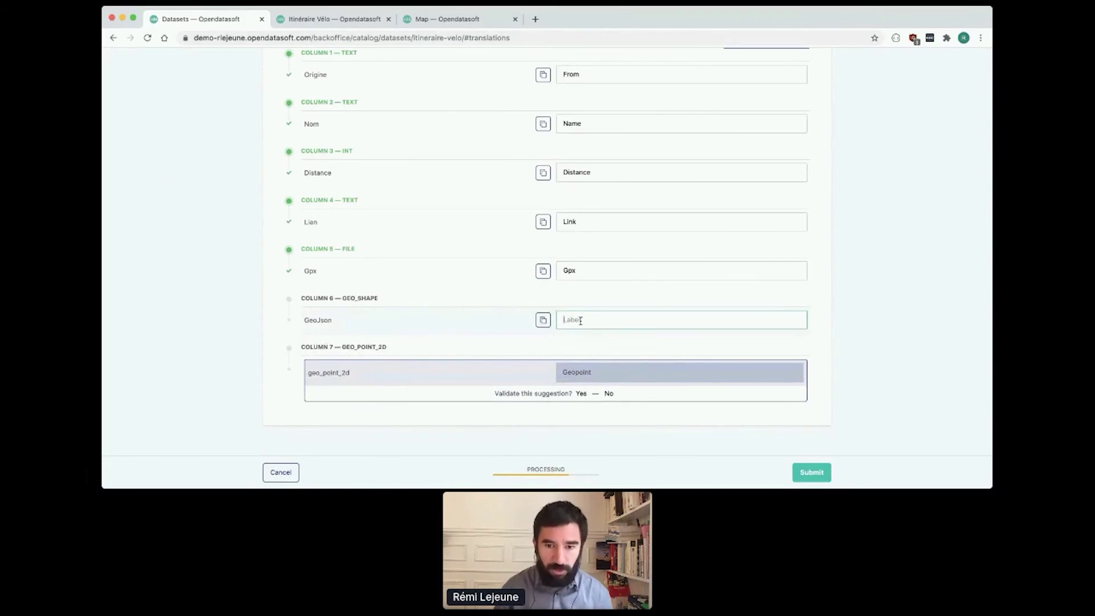
type("GeoJson")
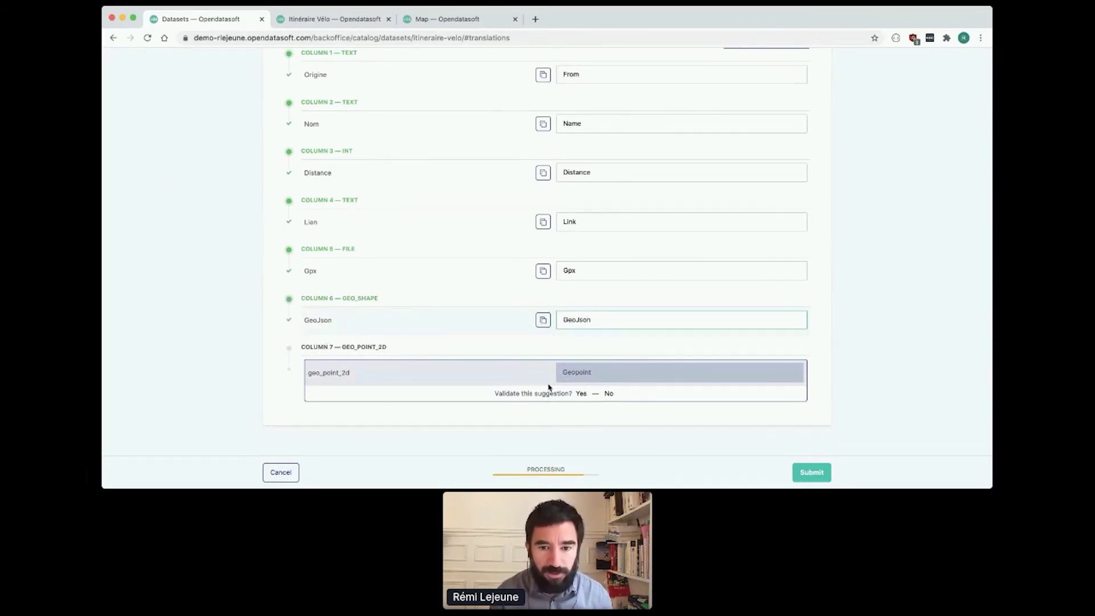
left_click(550, 388)
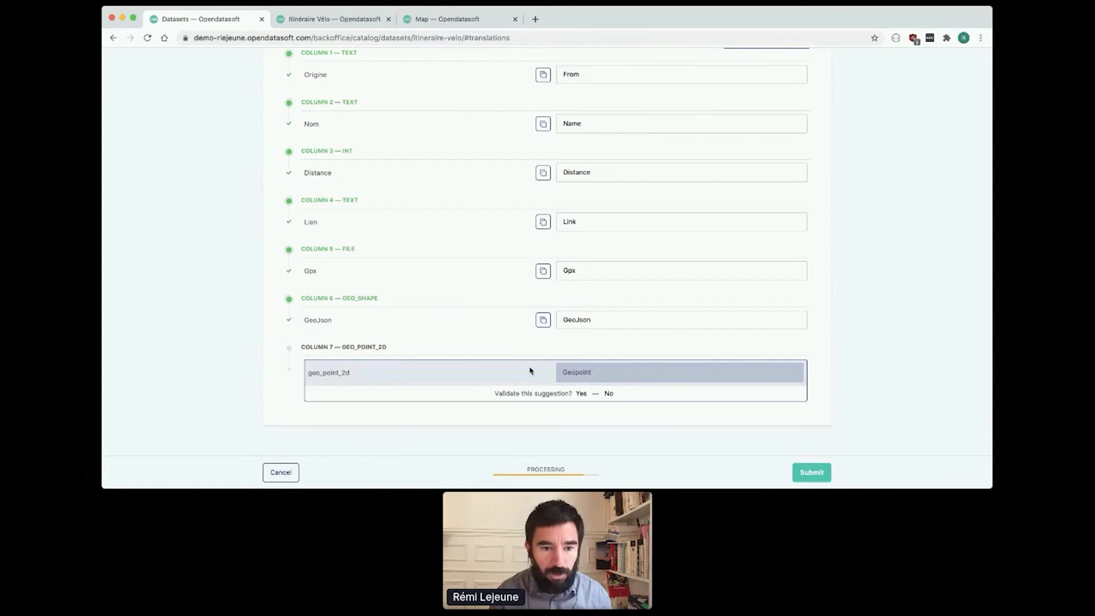
left_click(582, 394)
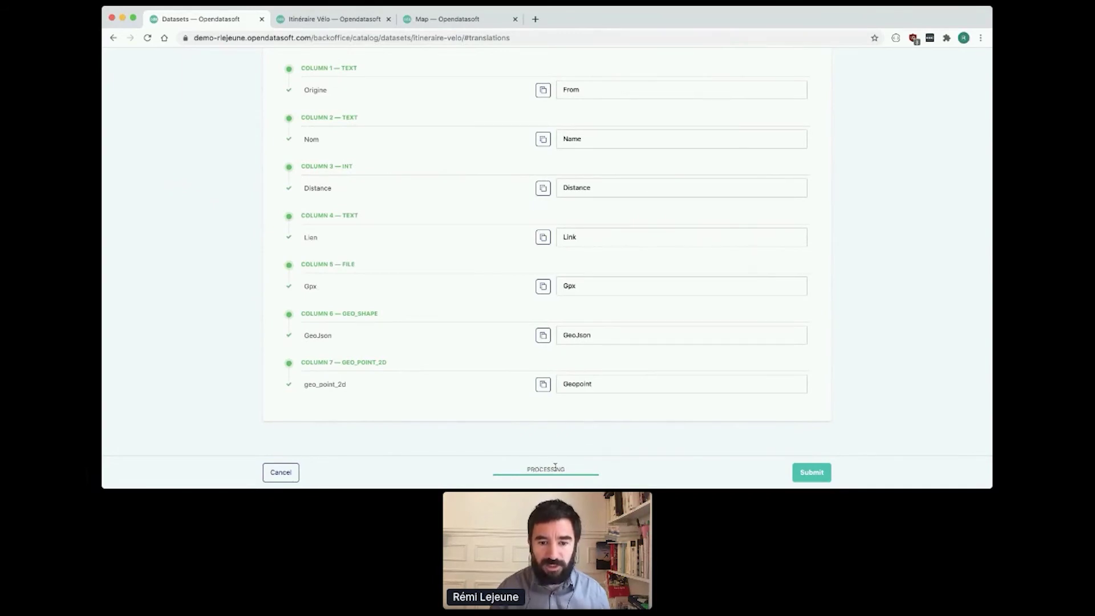
left_click(818, 471)
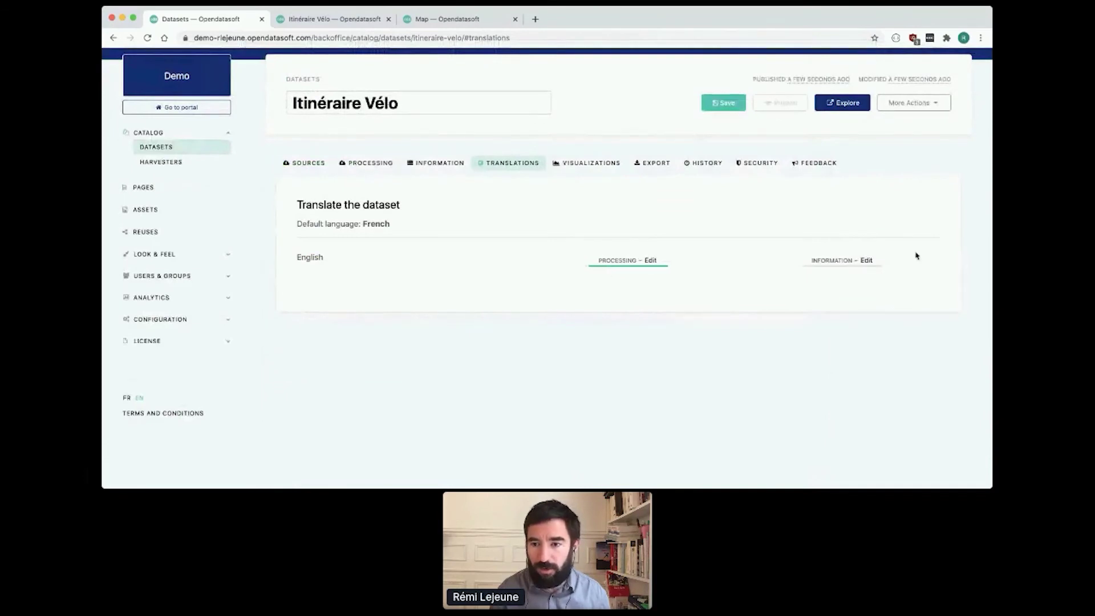
Step: Enter English title 'My bike routes', accept description 'My bike routes.' and keyword bike, then submit
left_click(866, 262)
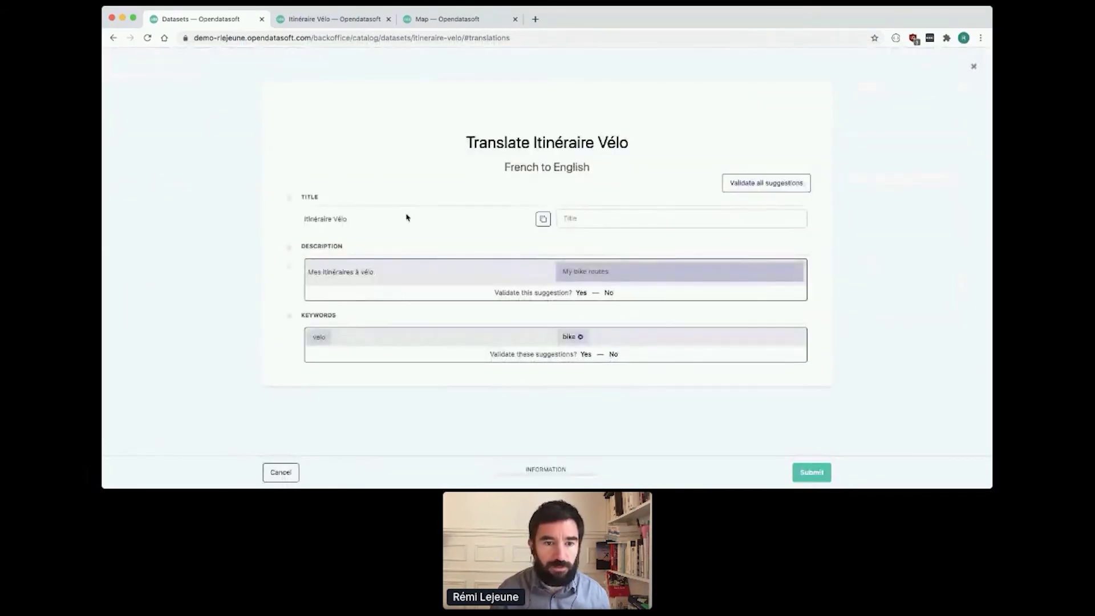
left_click(593, 216)
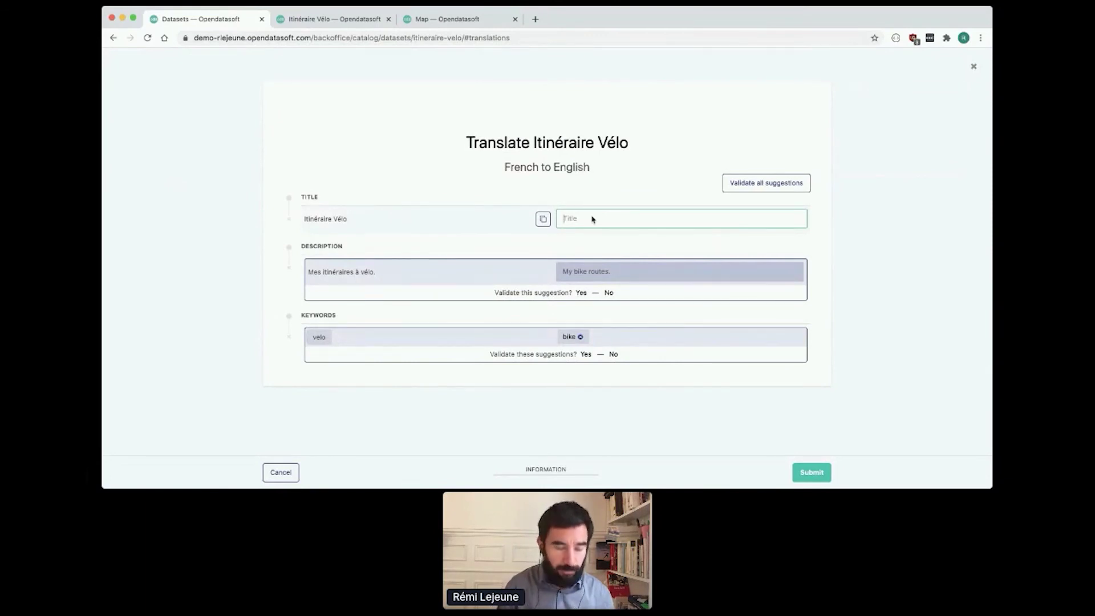
type("My bike routes")
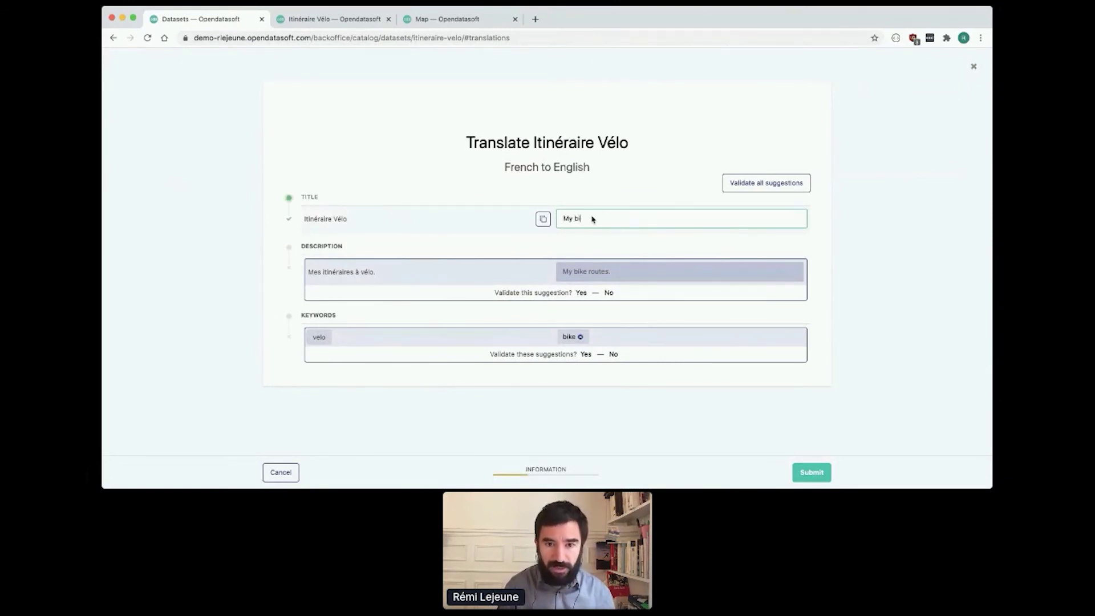
left_click(442, 272)
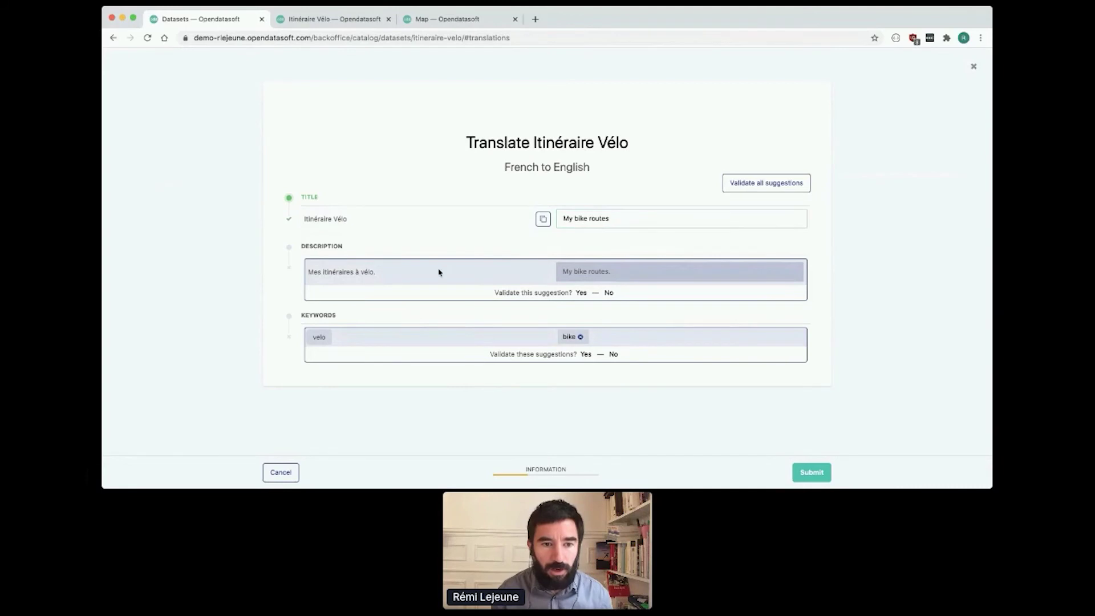
left_click(582, 293)
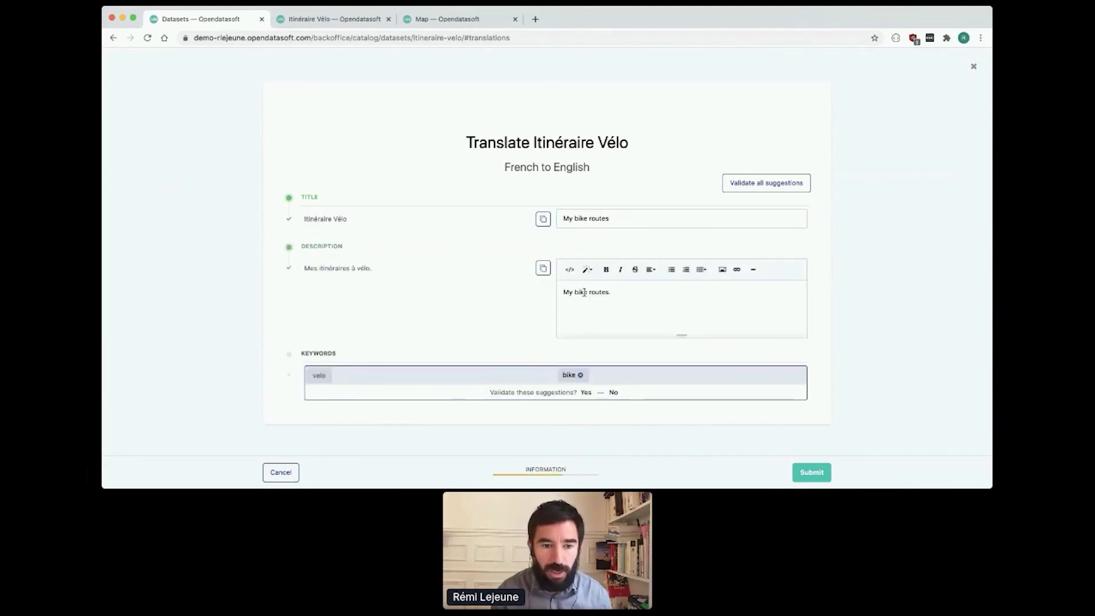
left_click(586, 392)
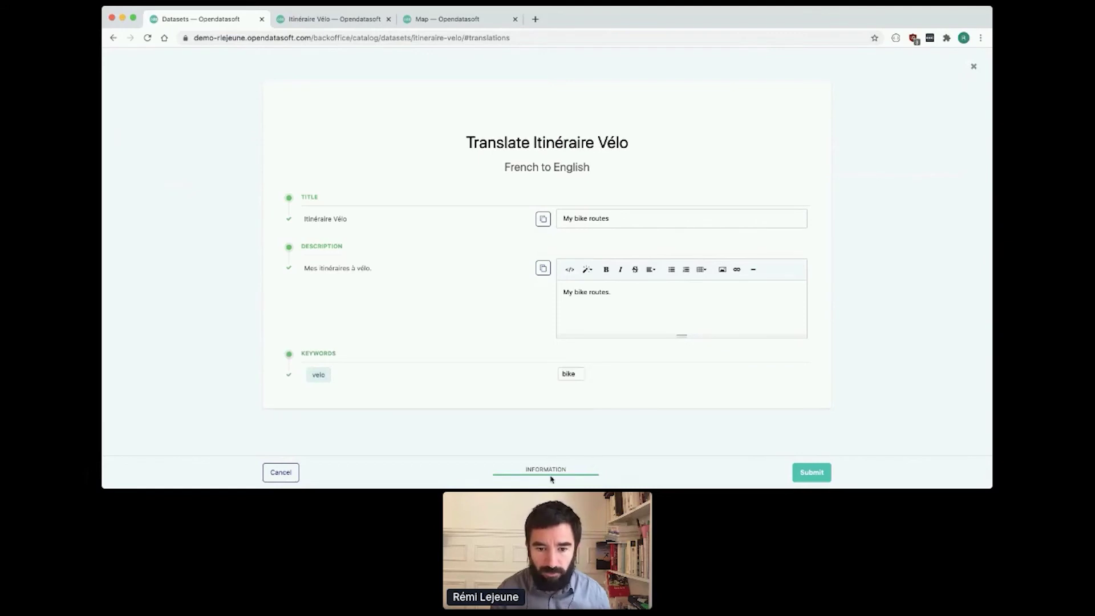
left_click(808, 466)
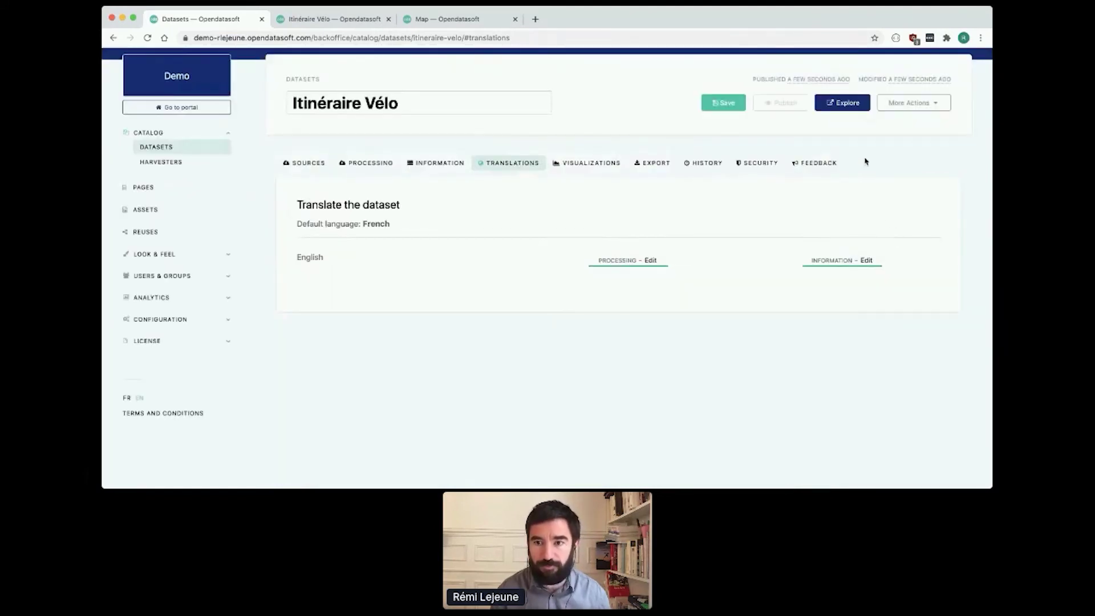
Step: Save and publish the dataset, then reload its public page and view the Information tab
left_click(722, 104)
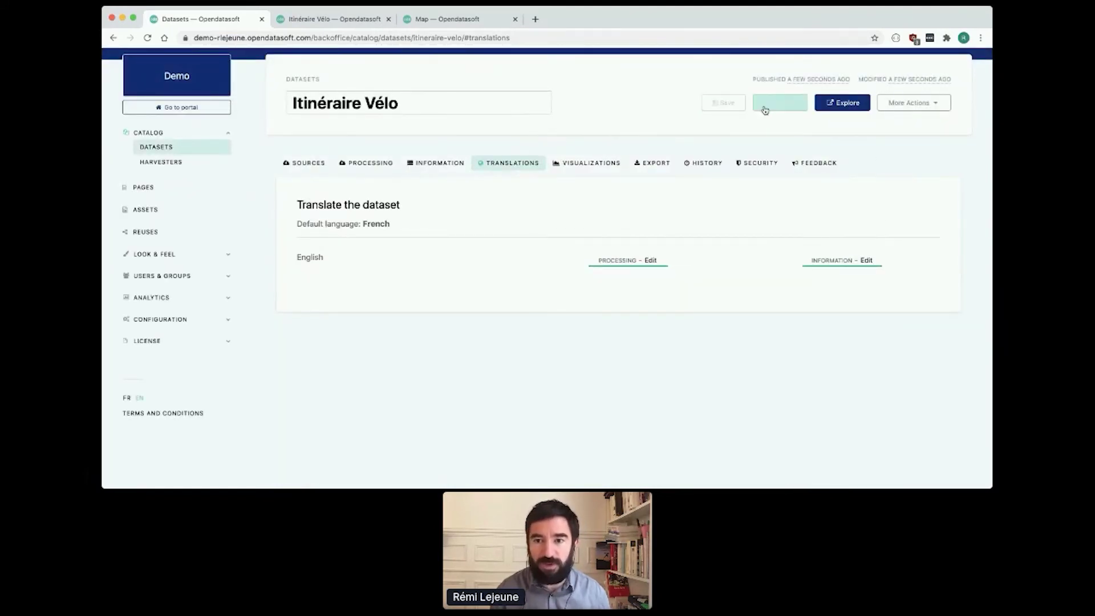
left_click(765, 109)
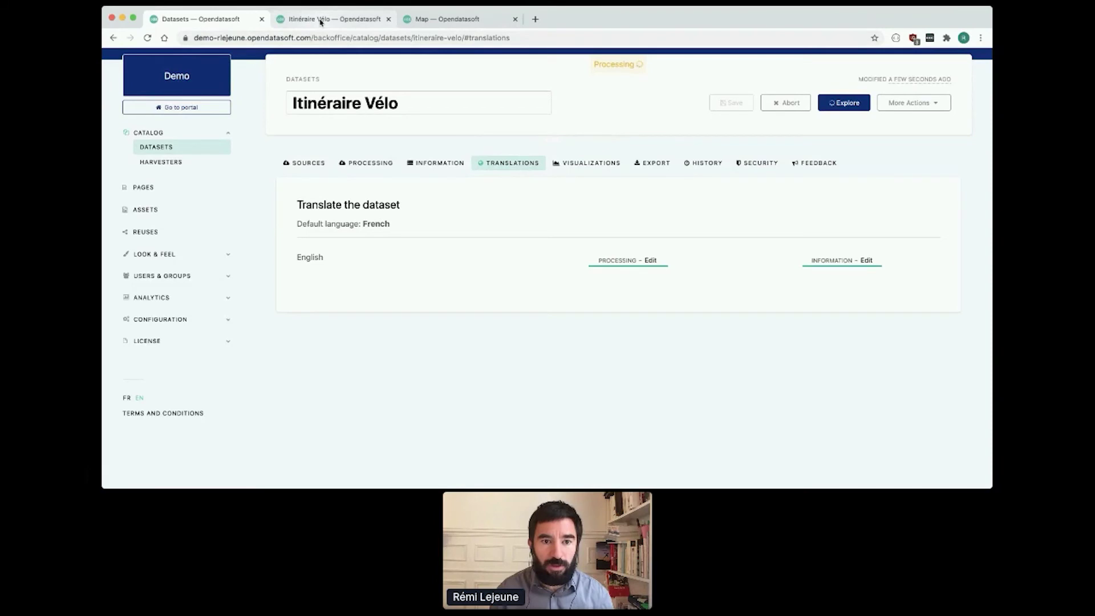
left_click(322, 21)
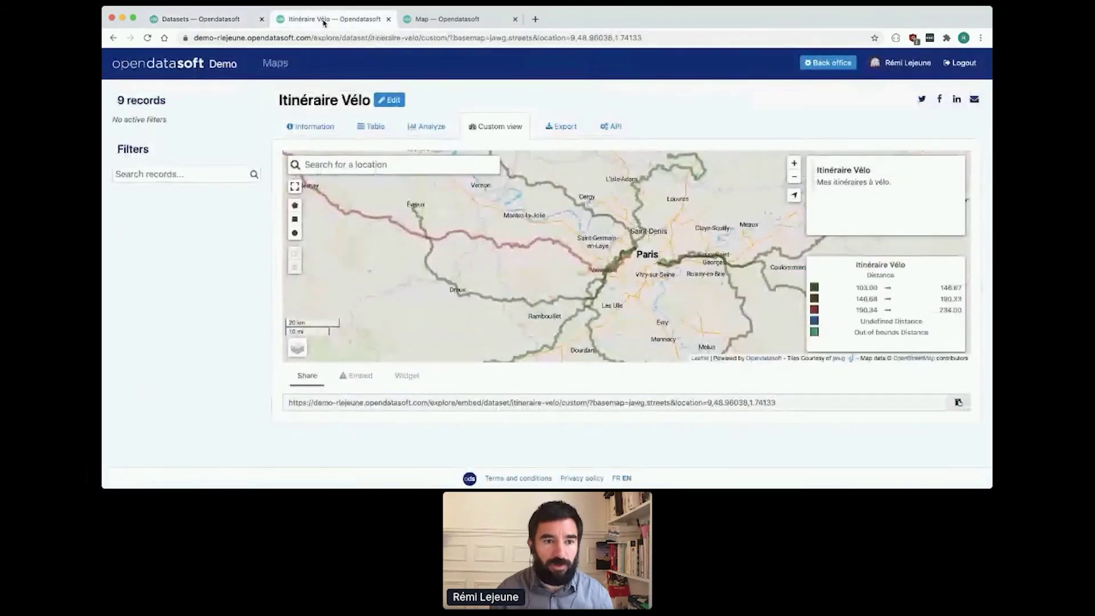
left_click(147, 38)
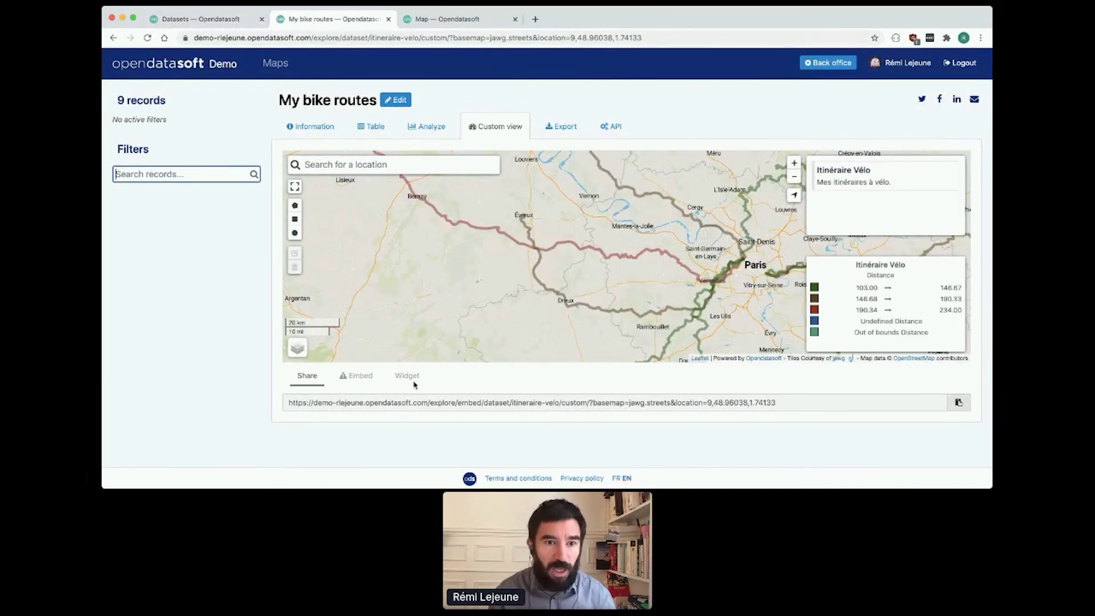
left_click_drag(280, 101, 333, 111)
left_click(334, 112)
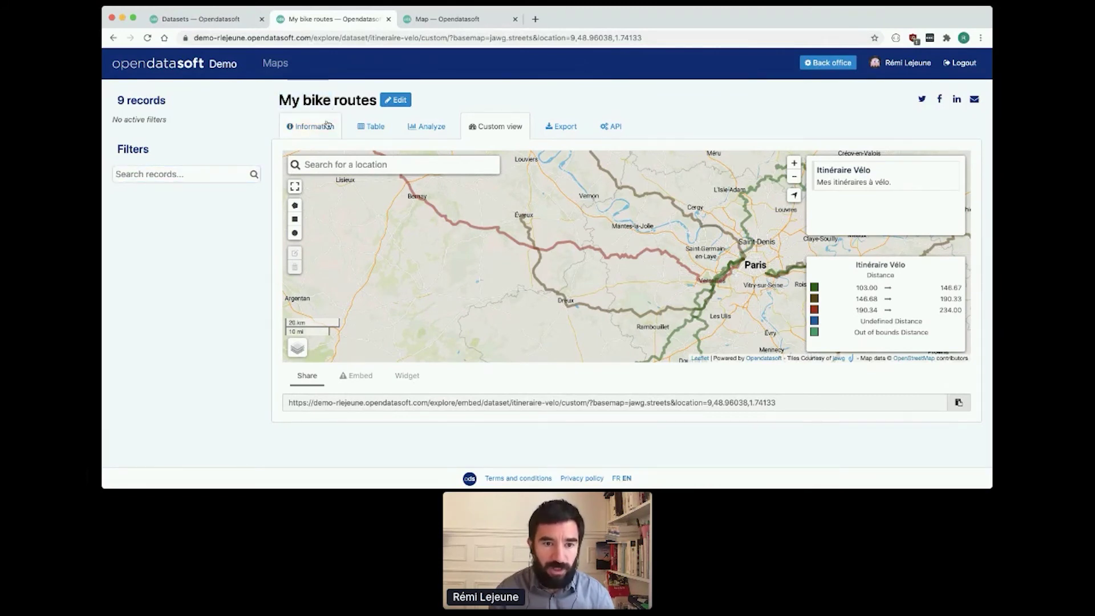
left_click(326, 126)
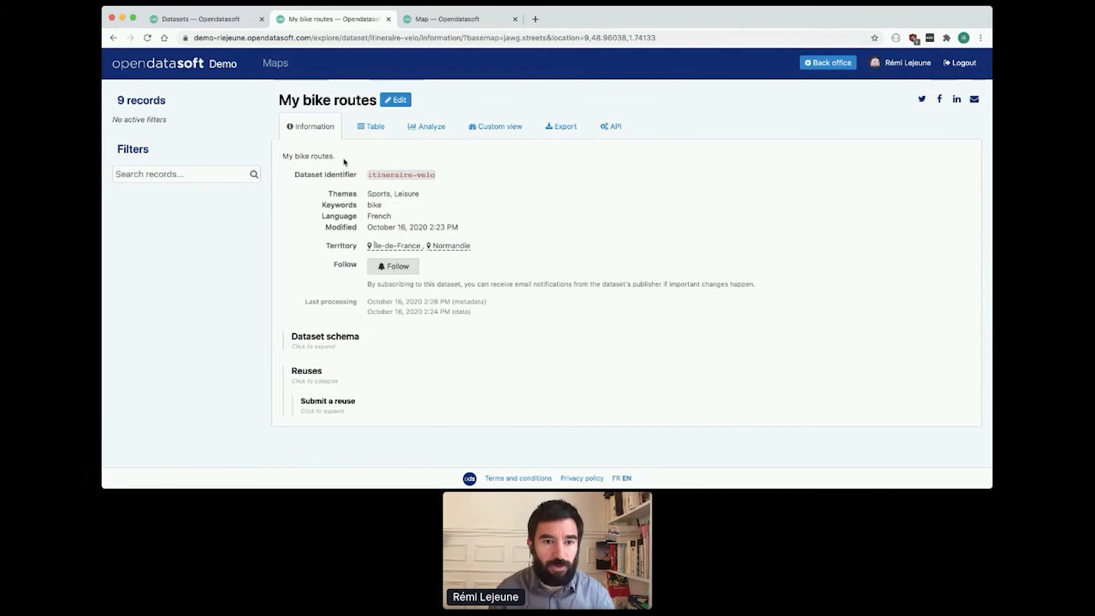
Step: Review the English description, dataset schema and reuses, then switch the portal to FR
left_click_drag(335, 160, 282, 162)
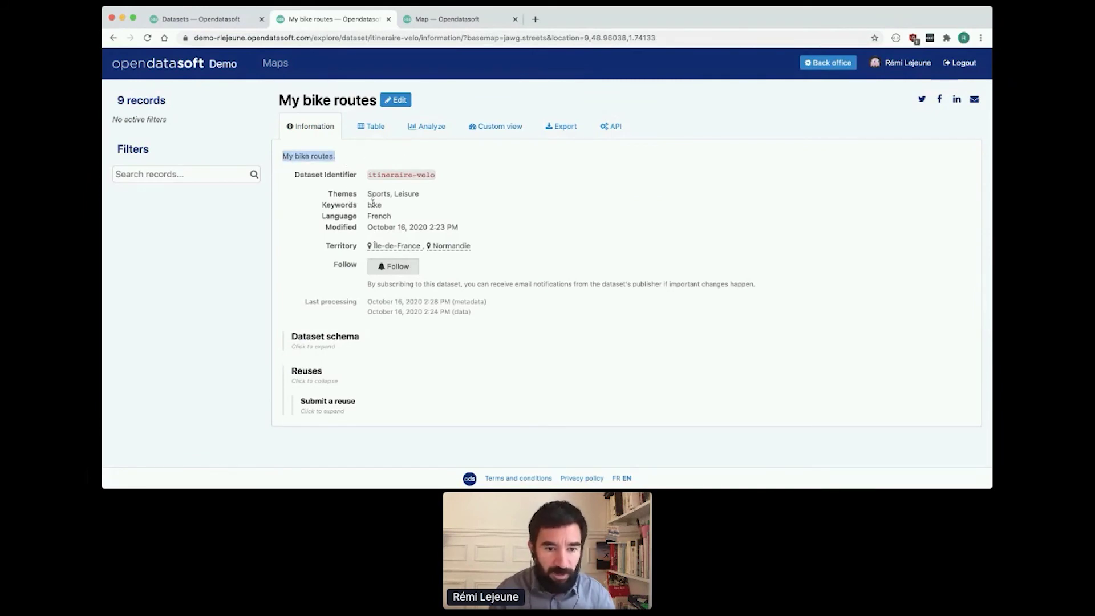
left_click(616, 414)
scroll(616, 416, "down", 1)
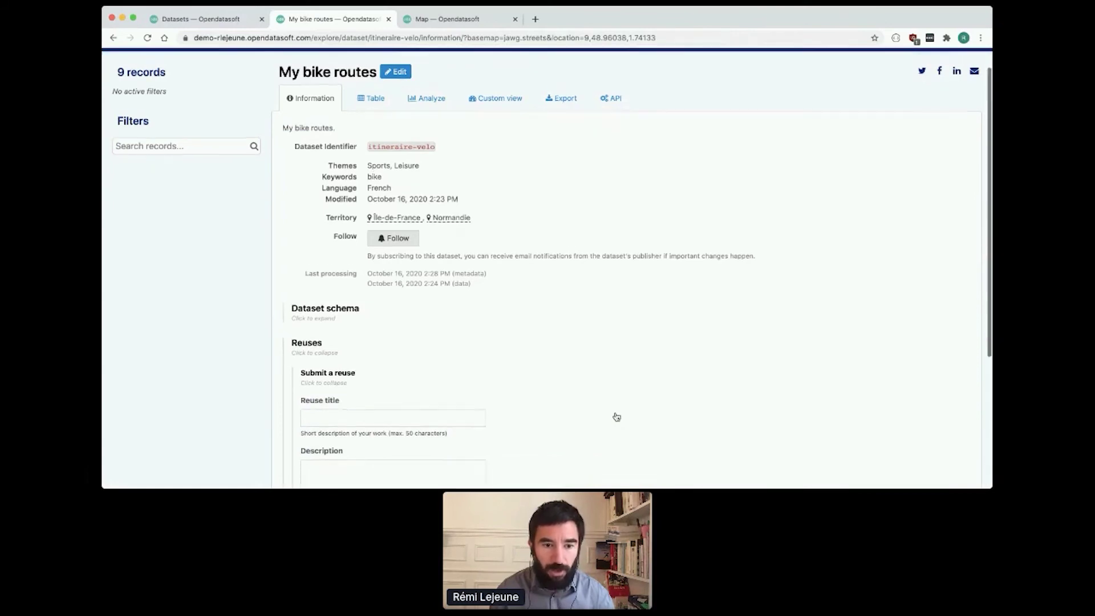
left_click(366, 318)
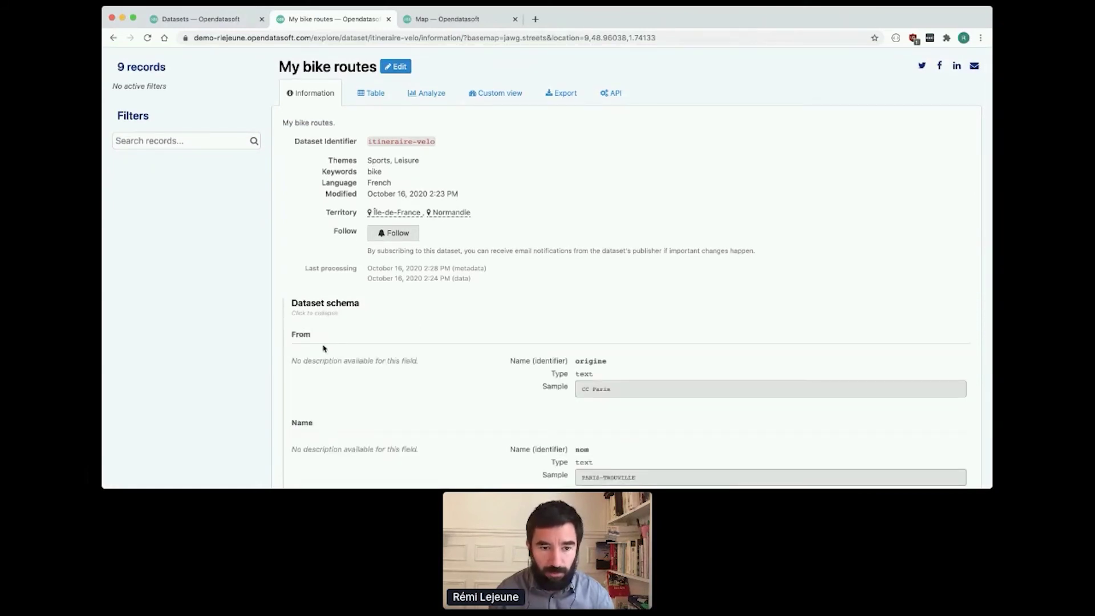
left_click(307, 315)
left_click(313, 344)
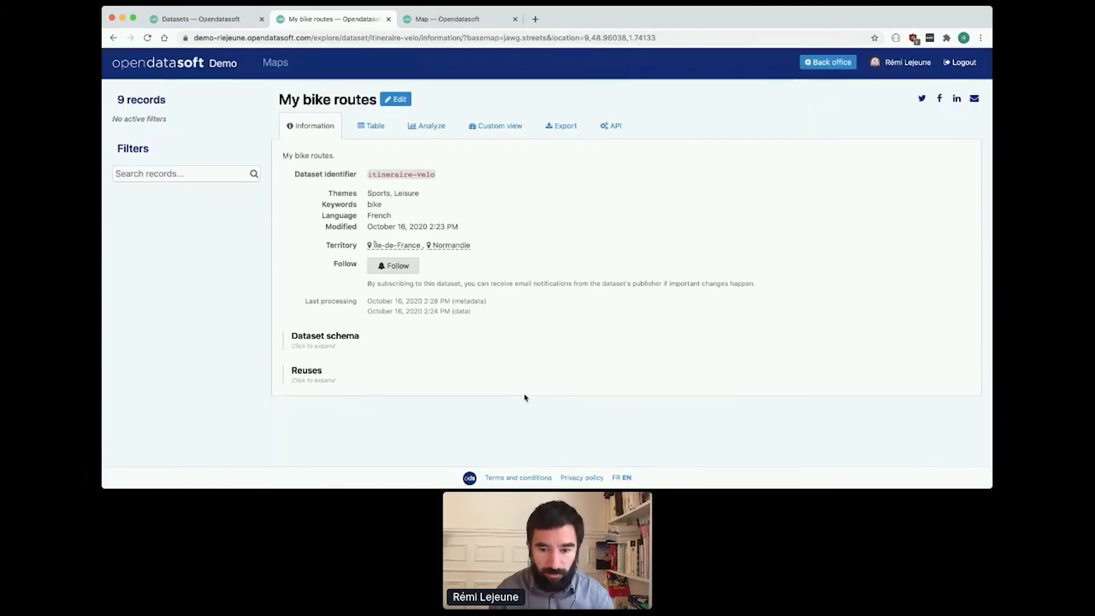
left_click(617, 479)
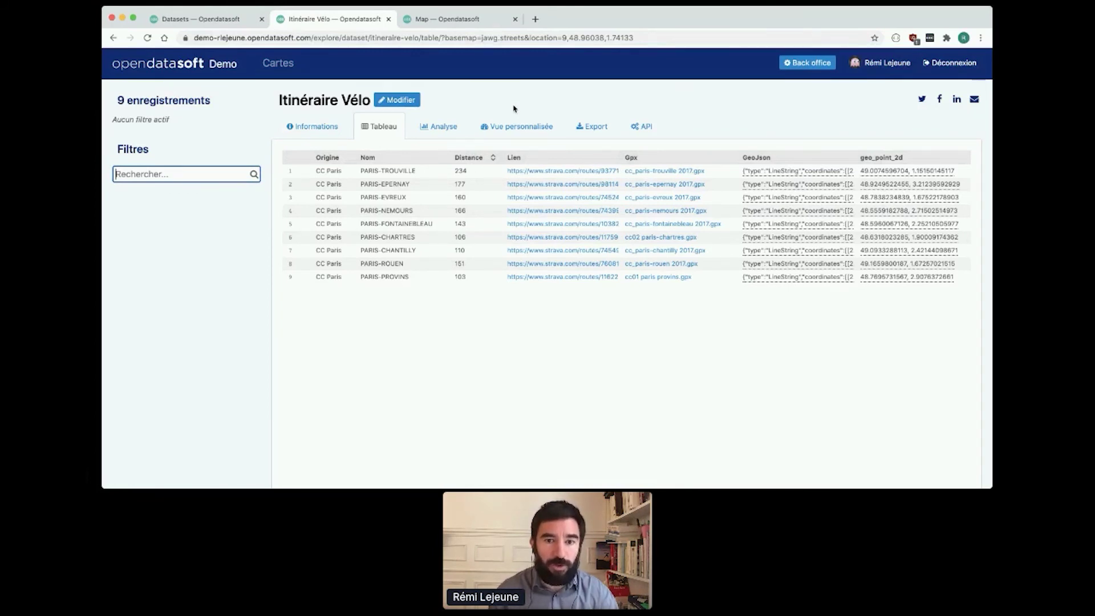
left_click(492, 101)
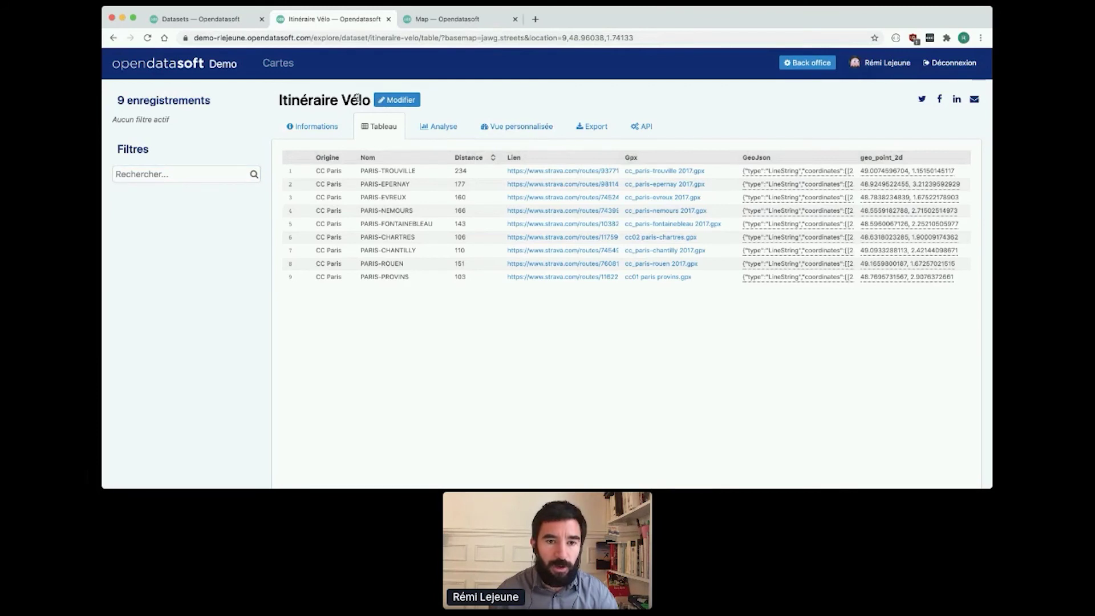
left_click_drag(372, 99, 280, 100)
left_click(331, 99)
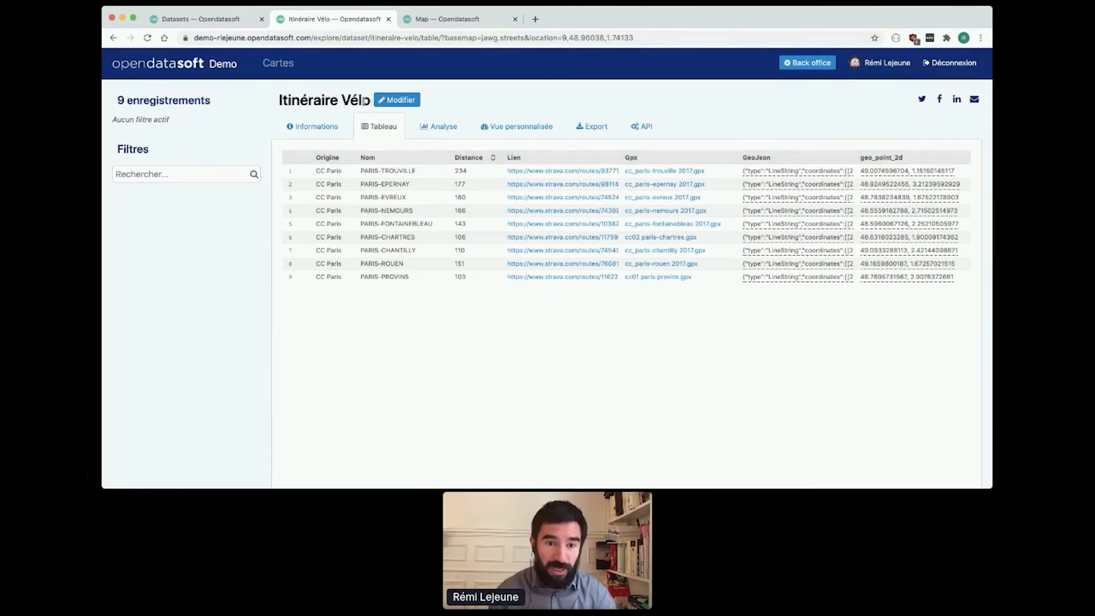
left_click(328, 124)
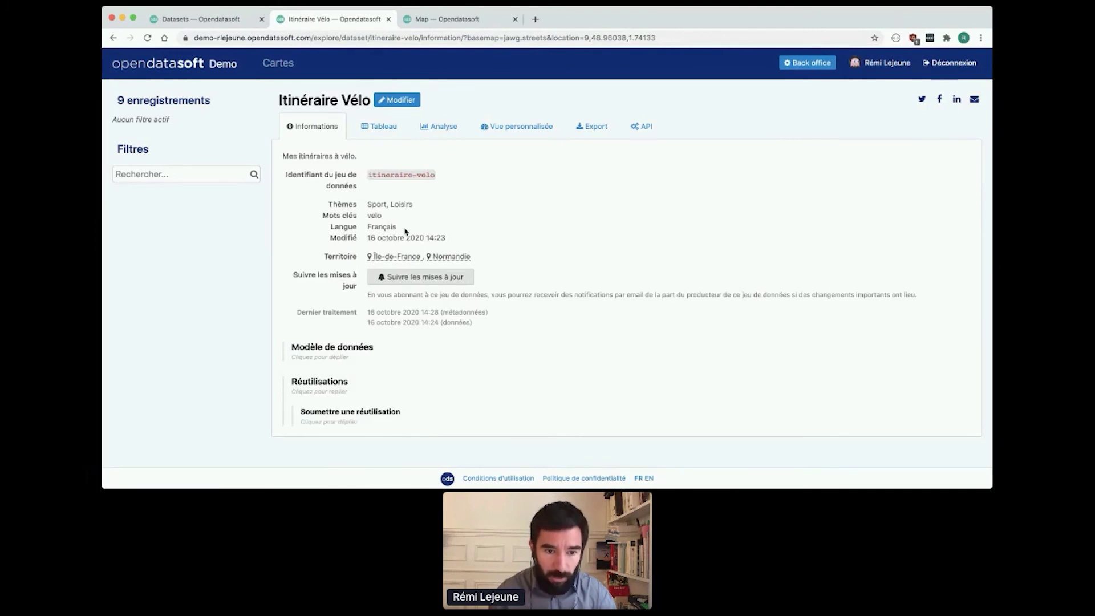
left_click(385, 135)
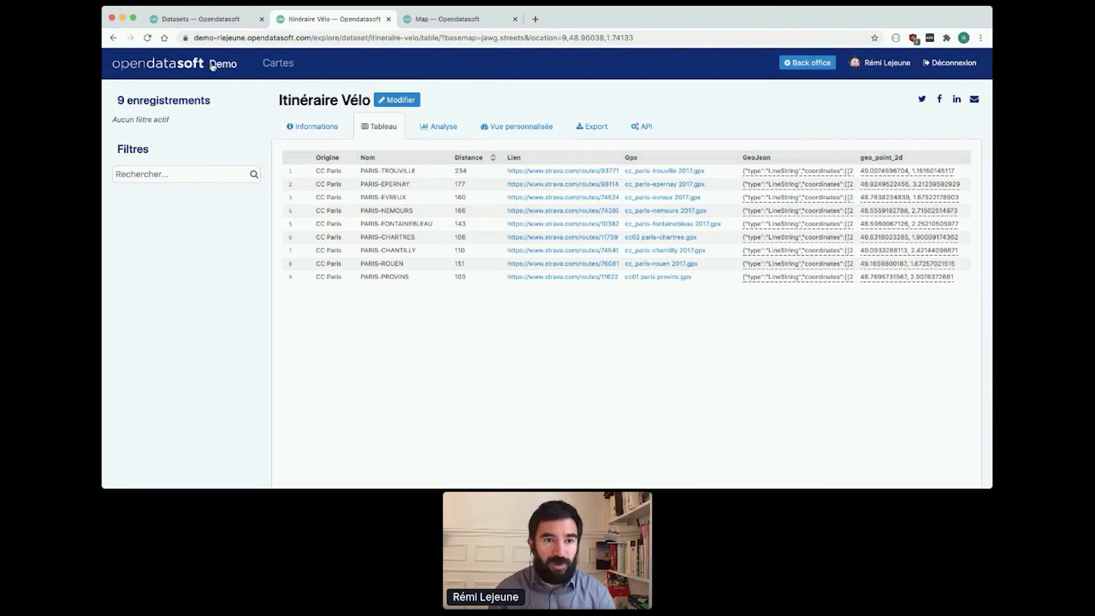
Step: Go to the dataset catalogue and switch its language to EN
left_click(187, 67)
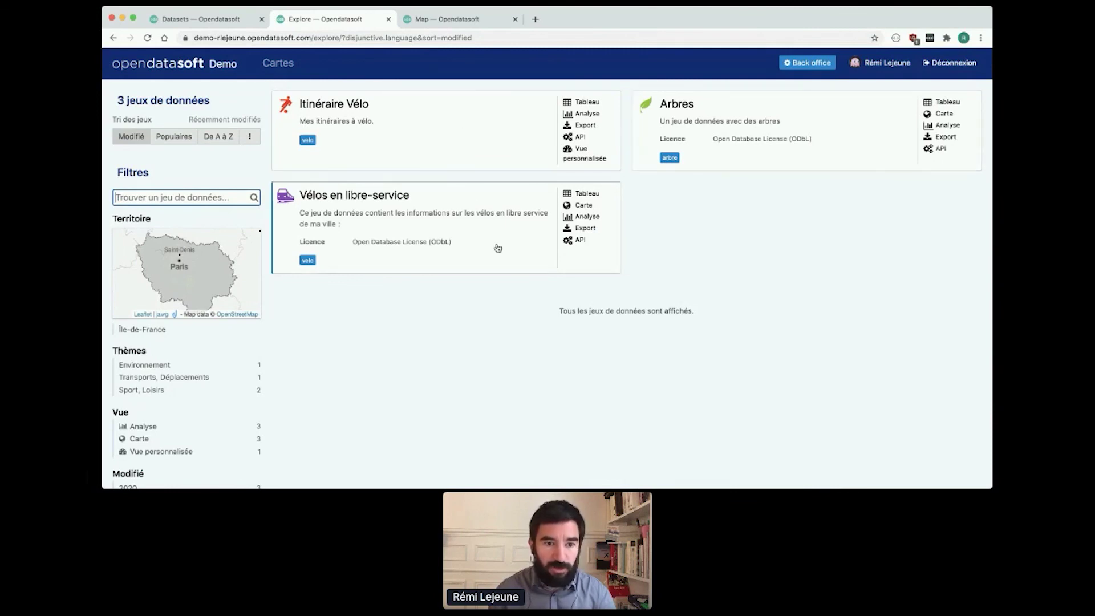
scroll(704, 300, "down", 5)
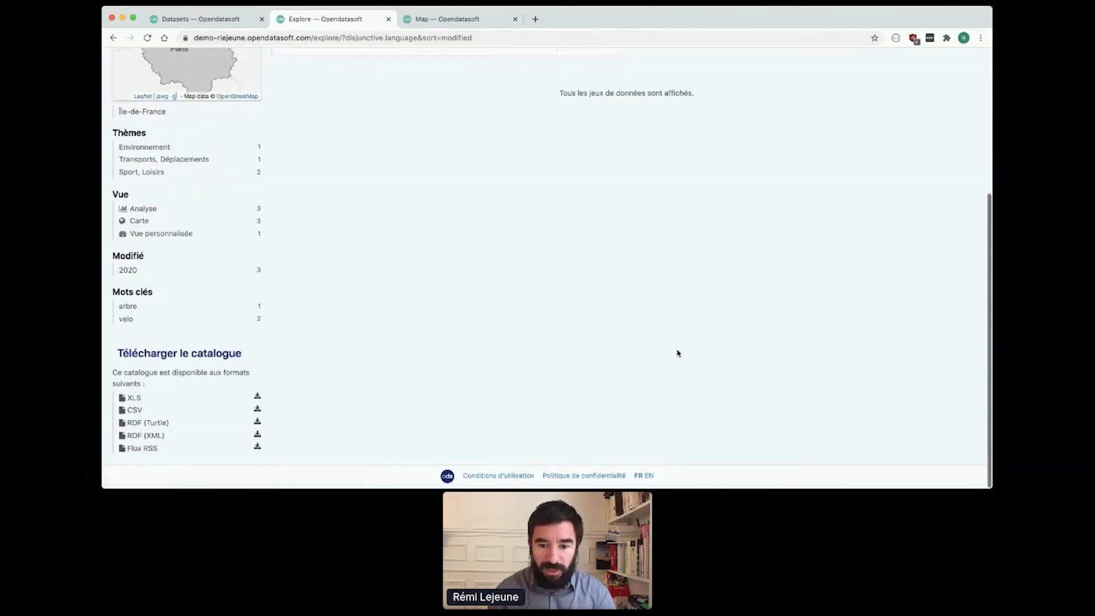
left_click(649, 479)
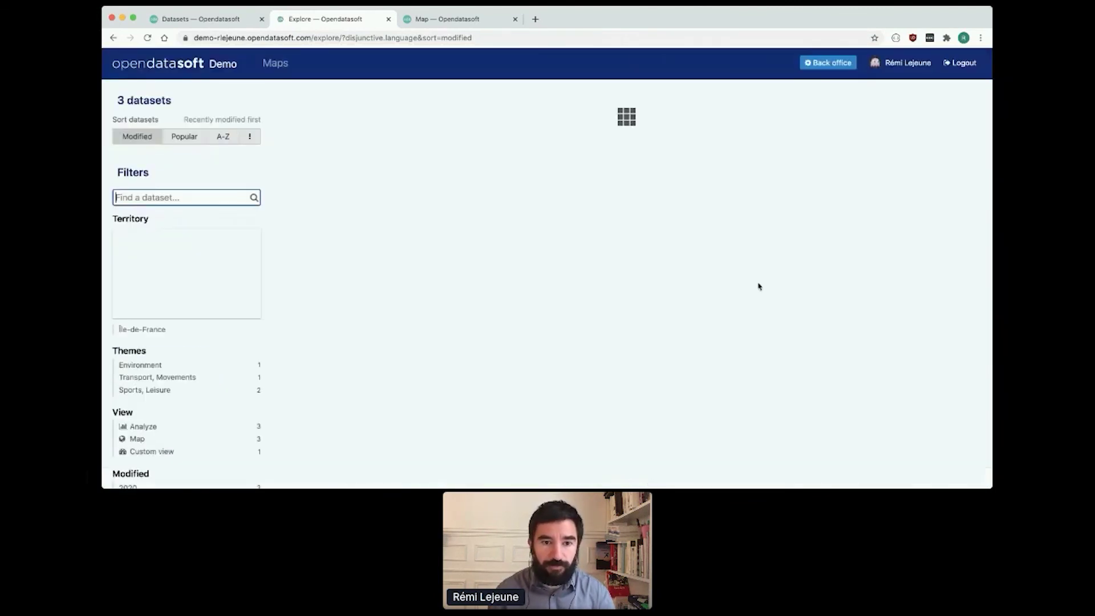